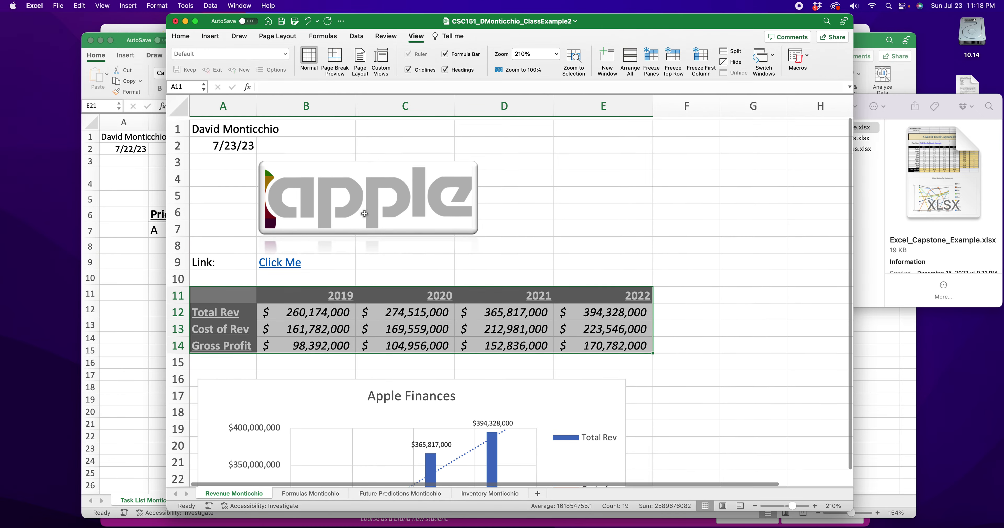
# Examine the Apple Finances chart on the Revenue sheet, and switch to the first ClassExample workbook to review the task list's title and entries
pyautogui.scroll(-5, 584, 254)
pyautogui.scroll(-3, 584, 254)
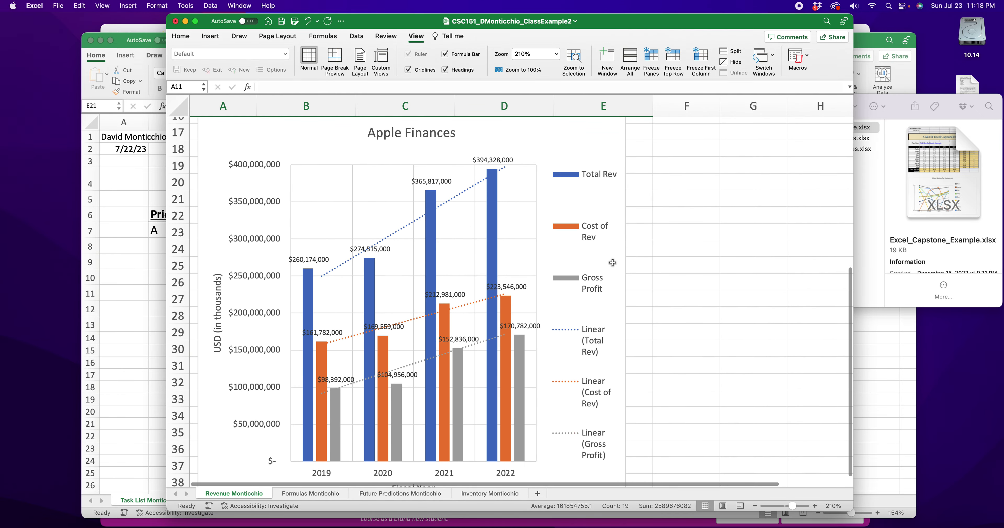
pyautogui.click(121, 341)
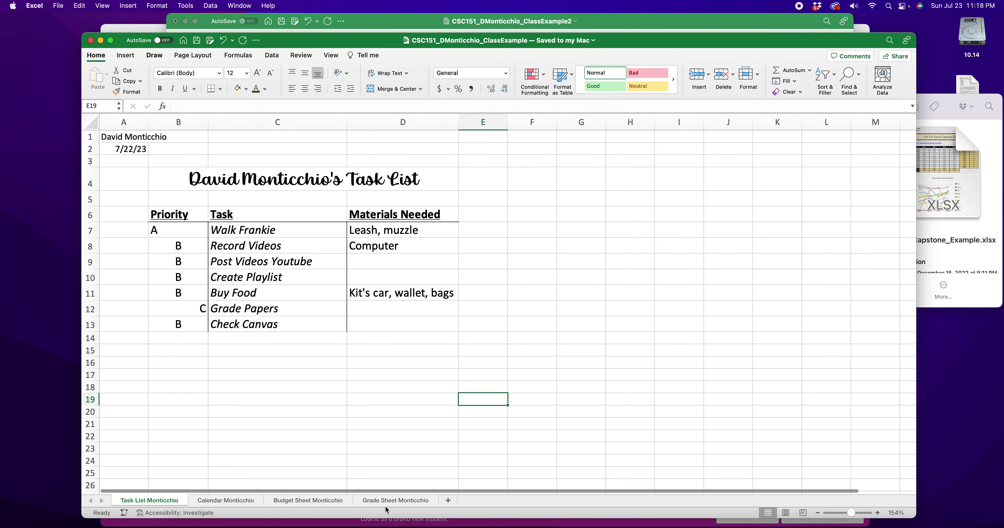
pyautogui.click(222, 230)
pyautogui.click(238, 276)
pyautogui.click(368, 233)
pyautogui.click(199, 180)
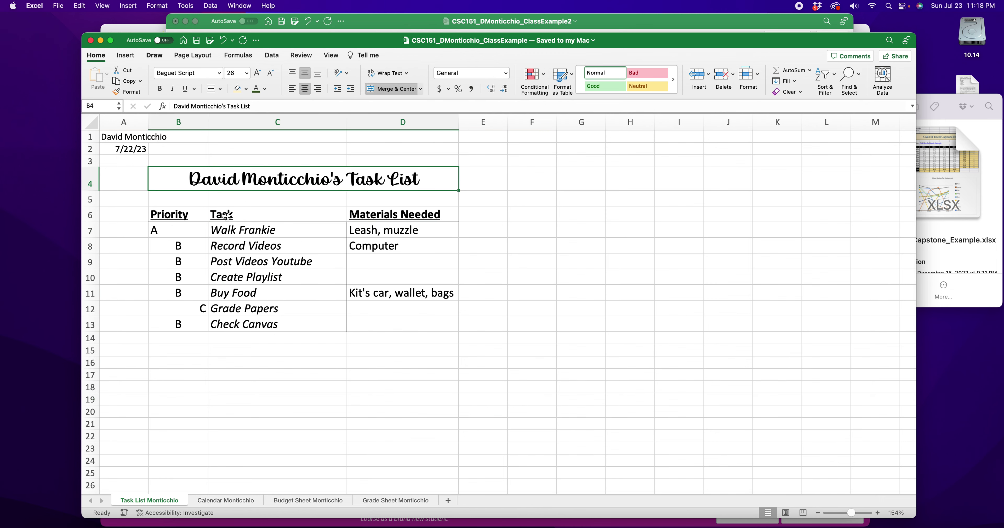
pyautogui.scroll(-1, 231, 229)
# Review the Calendar, Budget Sheet and Grade Sheet worksheets in the first ClassExample workbook
pyautogui.click(226, 500)
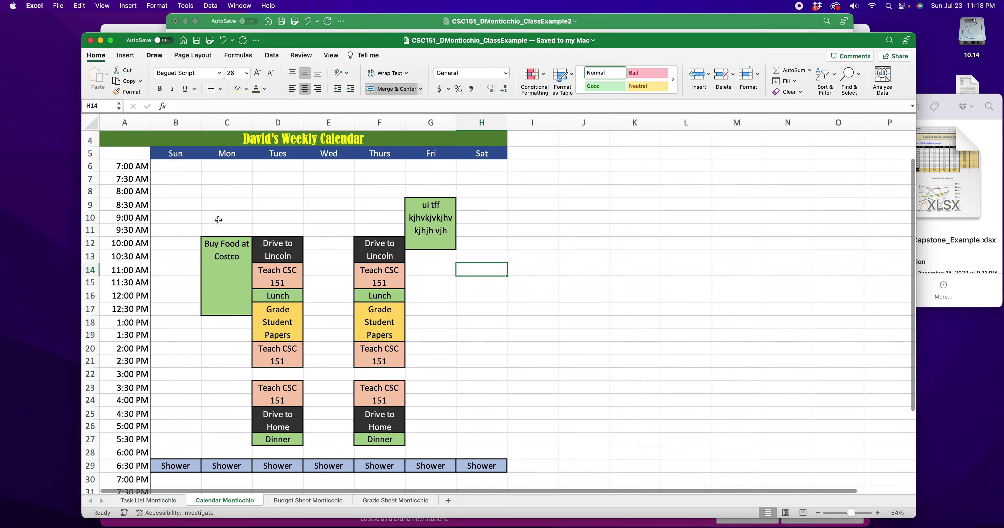
pyautogui.scroll(3, 233, 279)
pyautogui.scroll(-3, 235, 279)
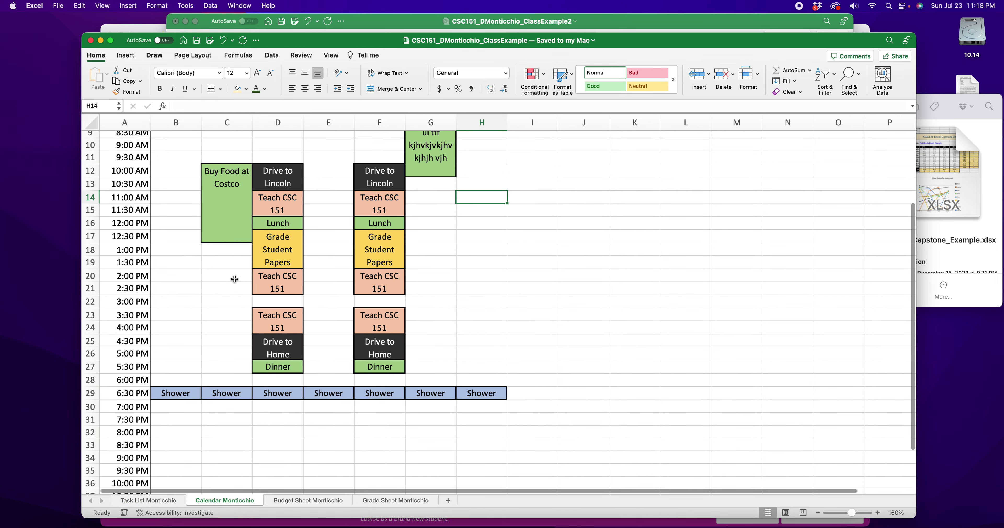
pyautogui.scroll(-3, 315, 481)
pyautogui.click(308, 501)
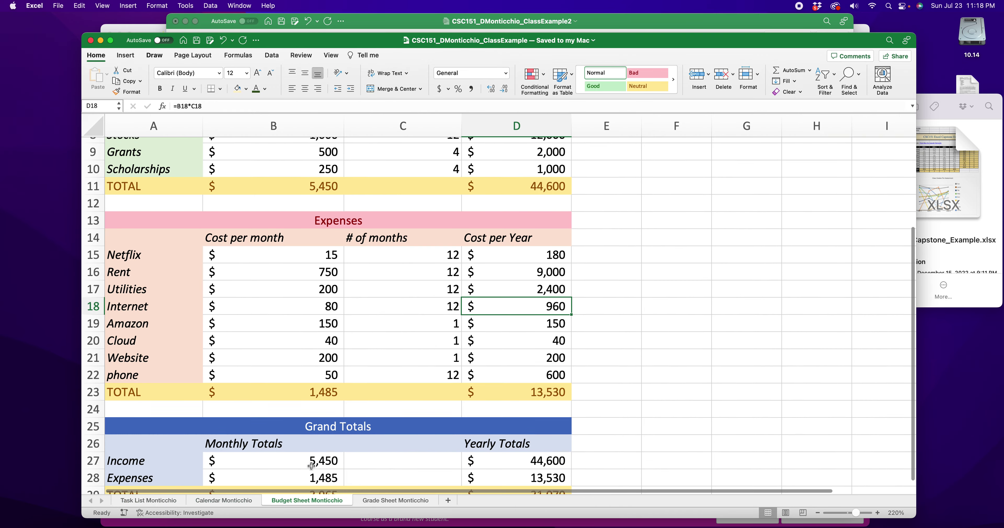
pyautogui.scroll(5, 314, 461)
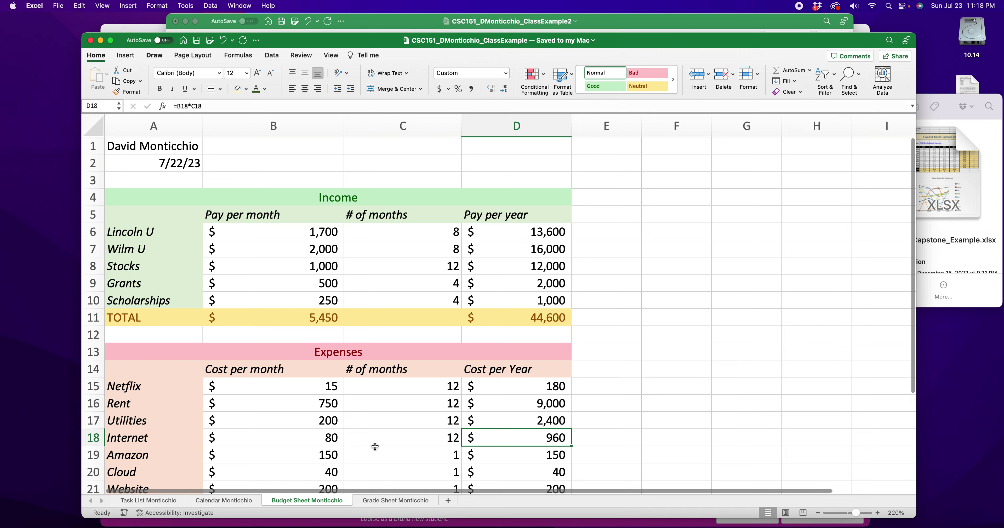
pyautogui.click(396, 500)
pyautogui.scroll(5, 425, 349)
pyautogui.scroll(2, 425, 350)
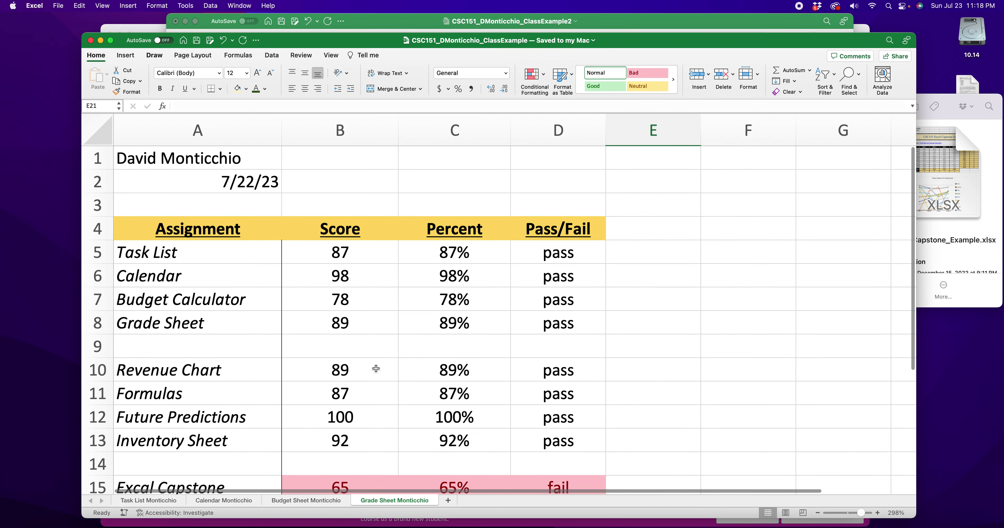
# Return to the Task List sheet and select the task list range A3:D13
pyautogui.click(151, 507)
pyautogui.click(150, 503)
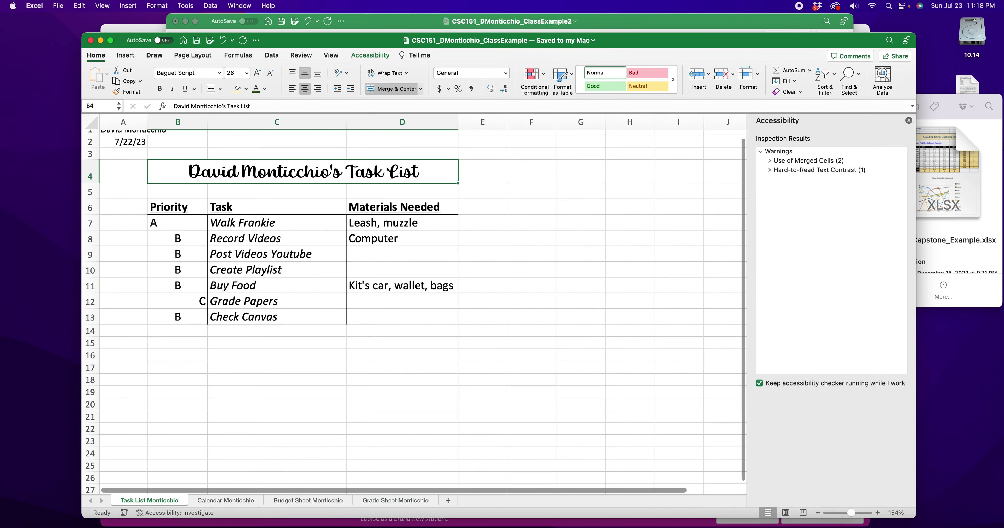
pyautogui.click(909, 121)
pyautogui.scroll(1, 318, 144)
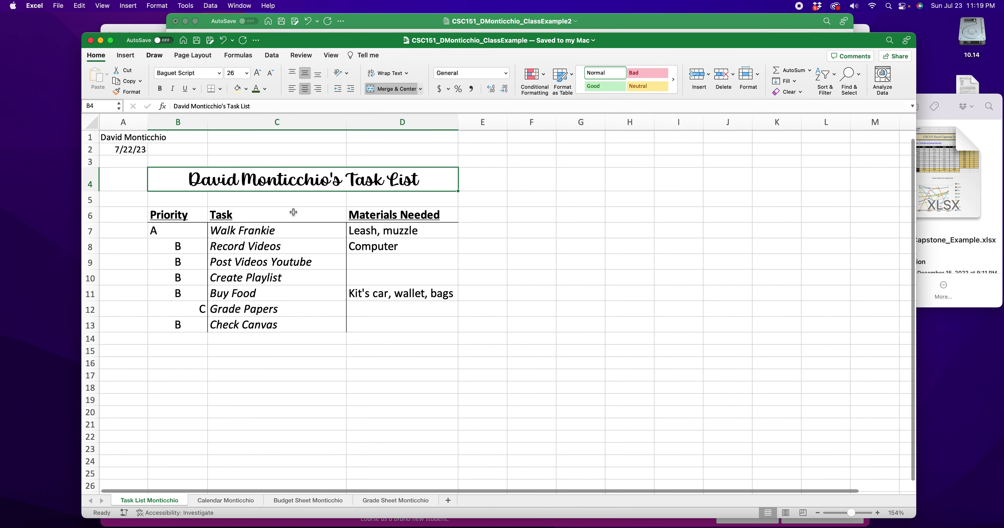
pyautogui.moveTo(142, 162); pyautogui.dragTo(351, 320)
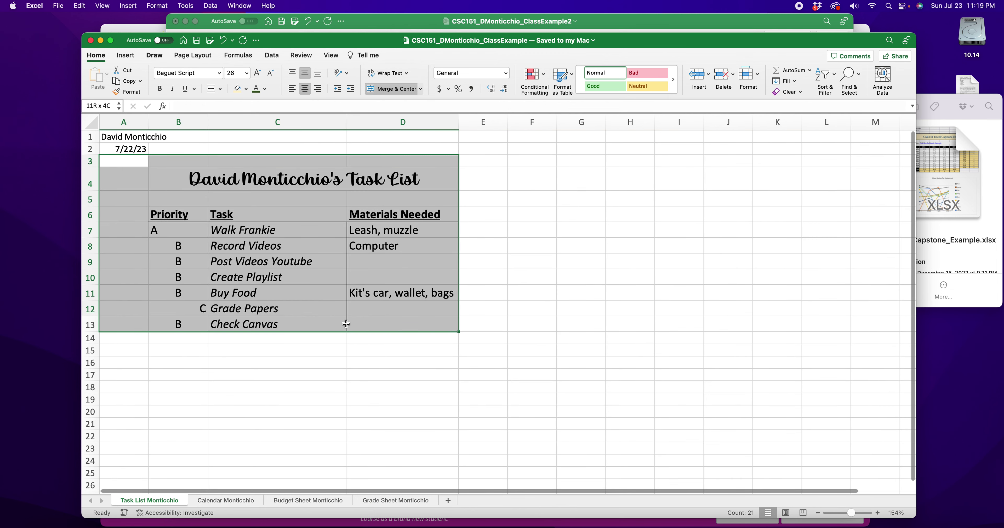
# Switch to Finder and inspect the OLD class example workbook in the videos folder and the first class example in the Examples folder
pyautogui.click(955, 108)
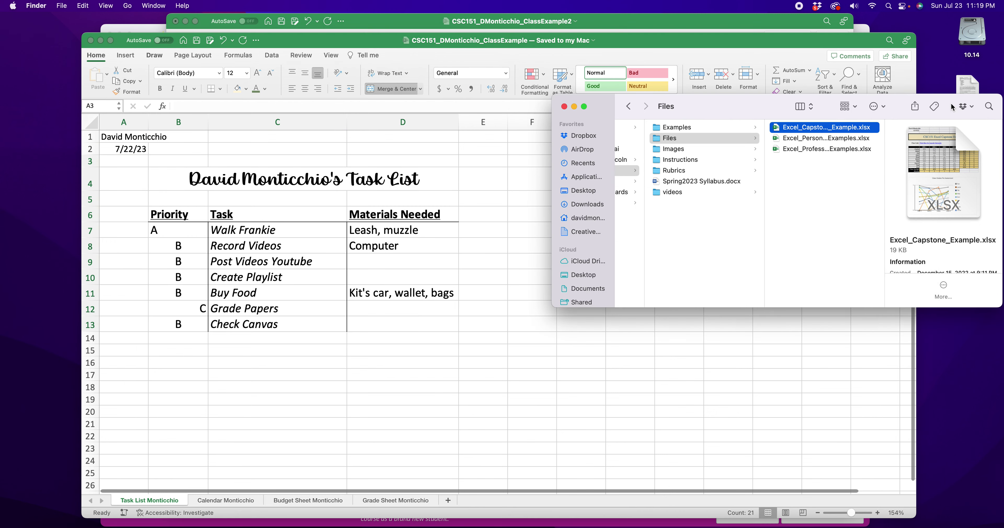
pyautogui.click(681, 192)
pyautogui.click(830, 138)
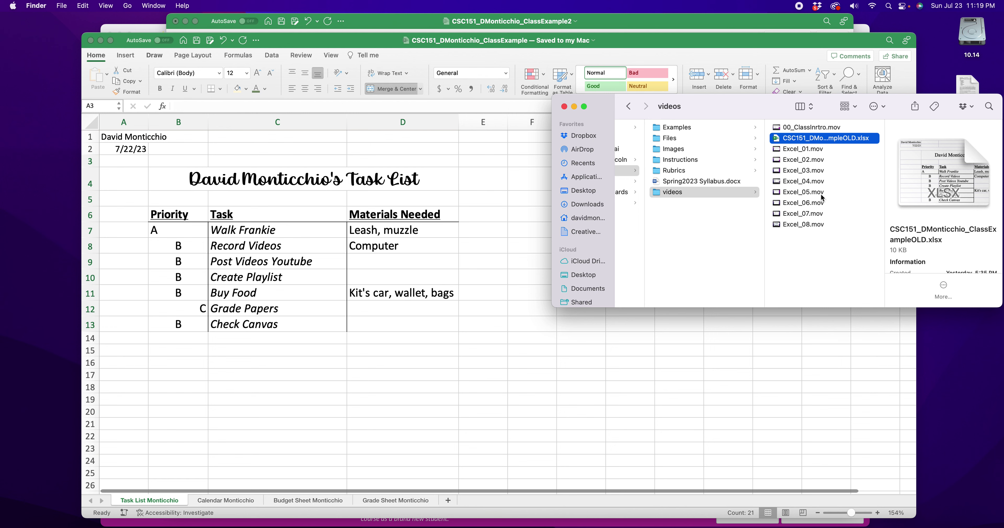
pyautogui.click(698, 129)
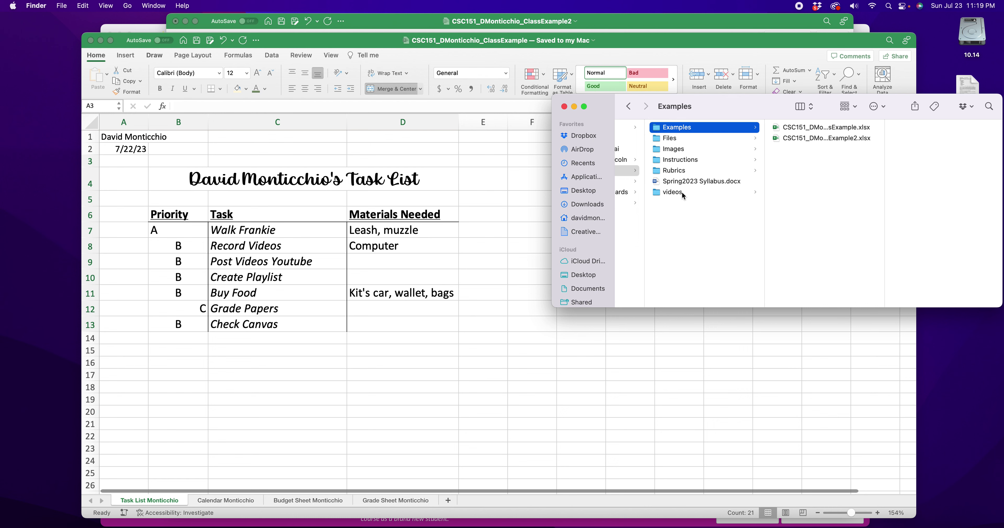
pyautogui.click(821, 132)
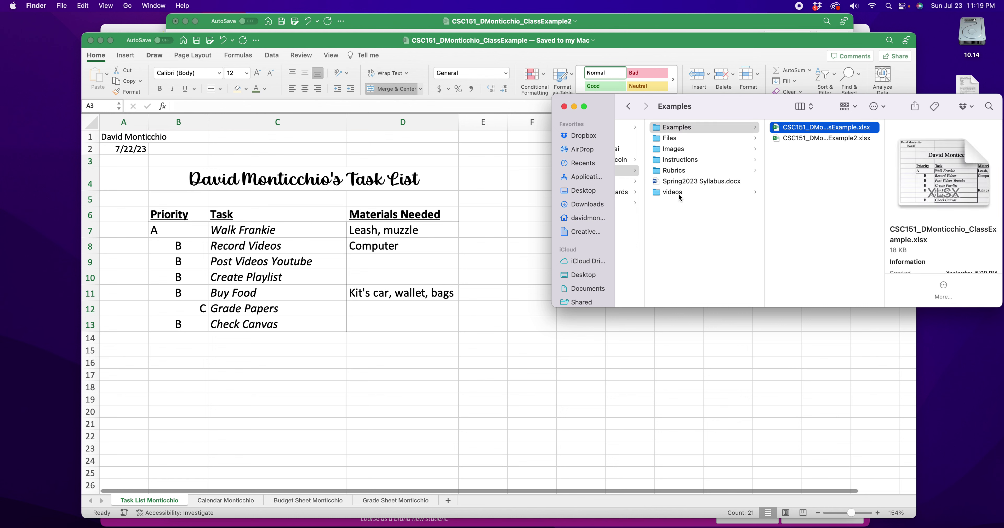
pyautogui.click(710, 187)
pyautogui.click(797, 140)
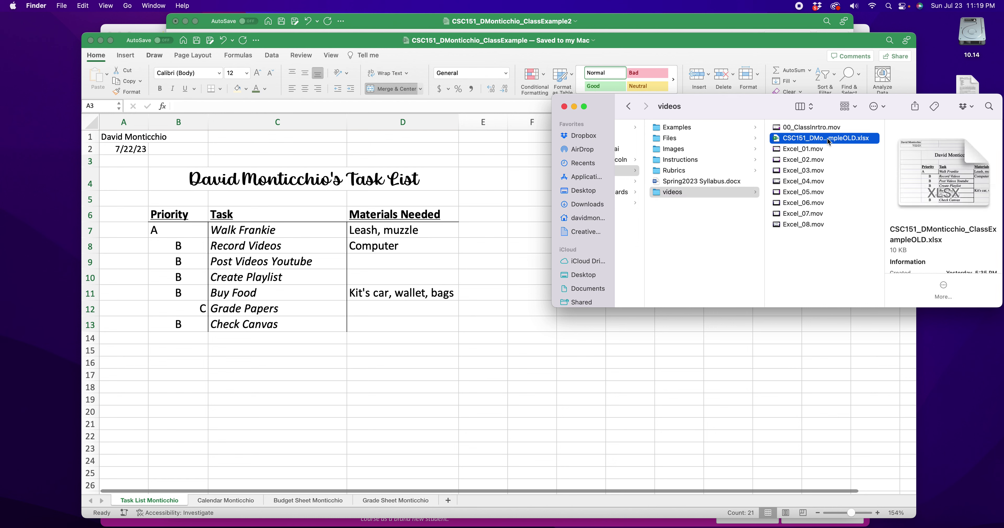
pyautogui.moveTo(809, 143); pyautogui.dragTo(831, 149)
# Switch back to the first ClassExample workbook in Excel and revisit its Calendar, Budget Sheet and Grade Sheet worksheets
pyautogui.click(233, 502)
pyautogui.click(228, 502)
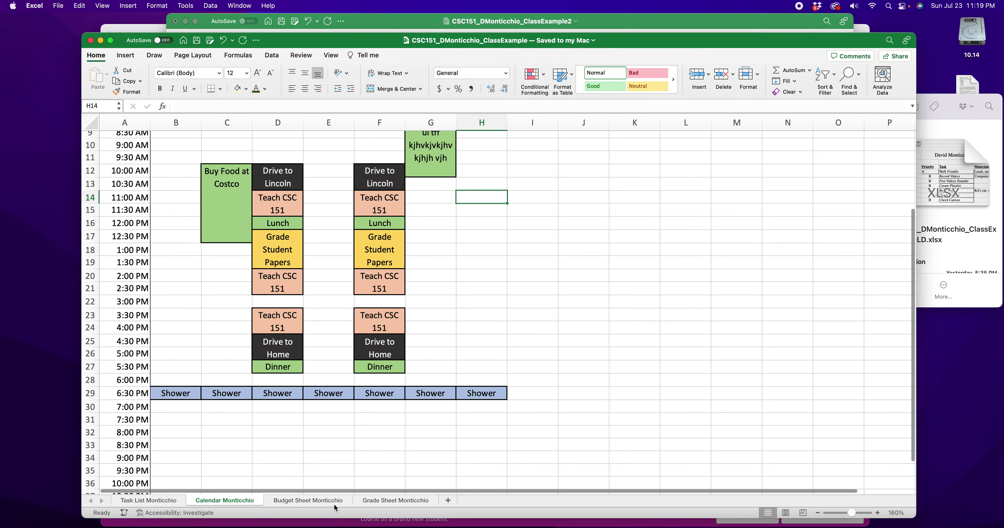
pyautogui.click(301, 501)
pyautogui.click(408, 505)
# Bring the ClassExample2 workbook forward and look through its Formulas, Future Predictions and Inventory sheets
pyautogui.click(531, 24)
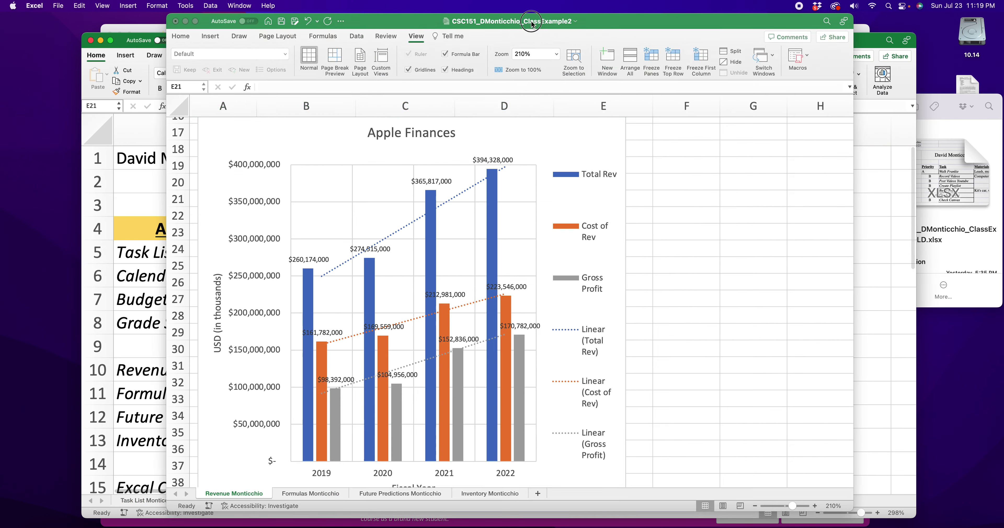
pyautogui.click(310, 493)
pyautogui.hotkey('ctrl', 'pagedown')
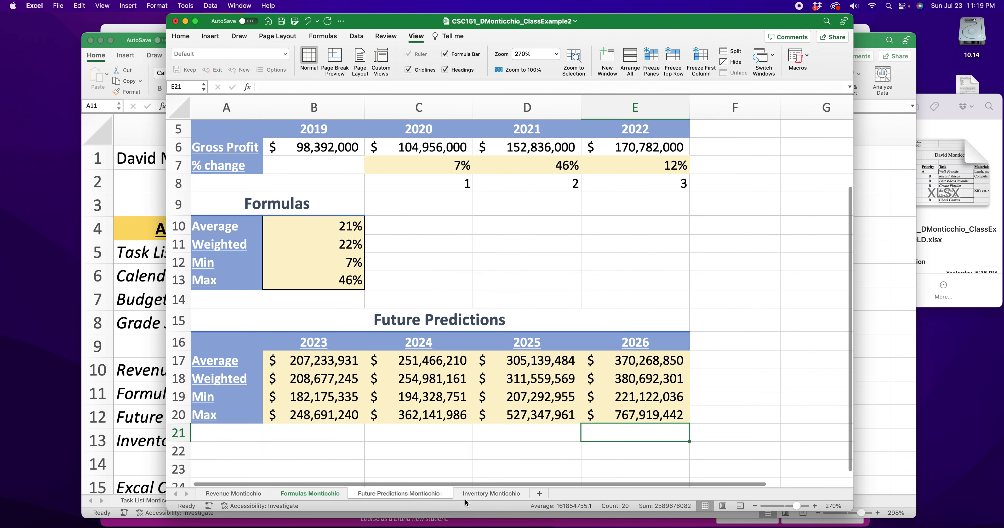
pyautogui.click(482, 492)
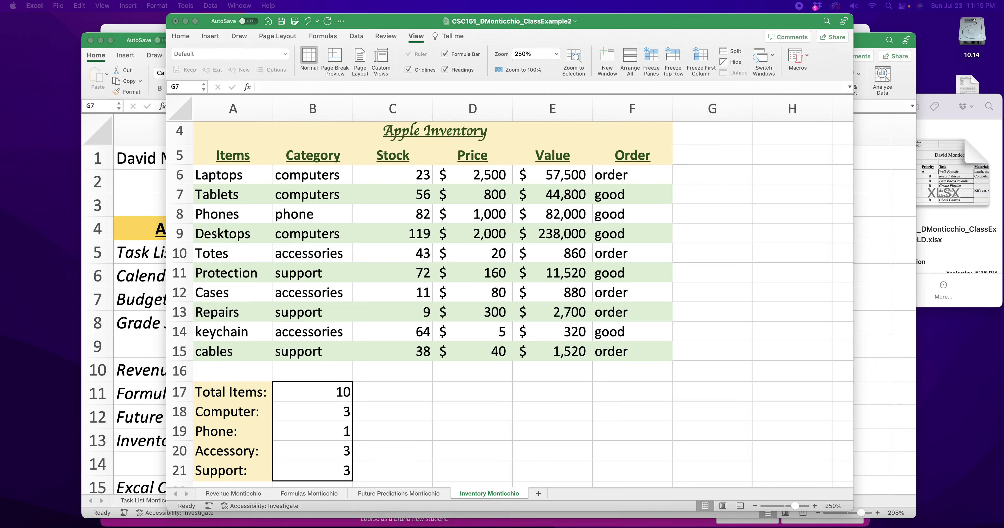
# Bring up the Excel_Capstone_Example workbook and examine its heading area and the Class Grades Per Assignment chart
pyautogui.click(483, 49)
pyautogui.moveTo(483, 48); pyautogui.dragTo(645, 9)
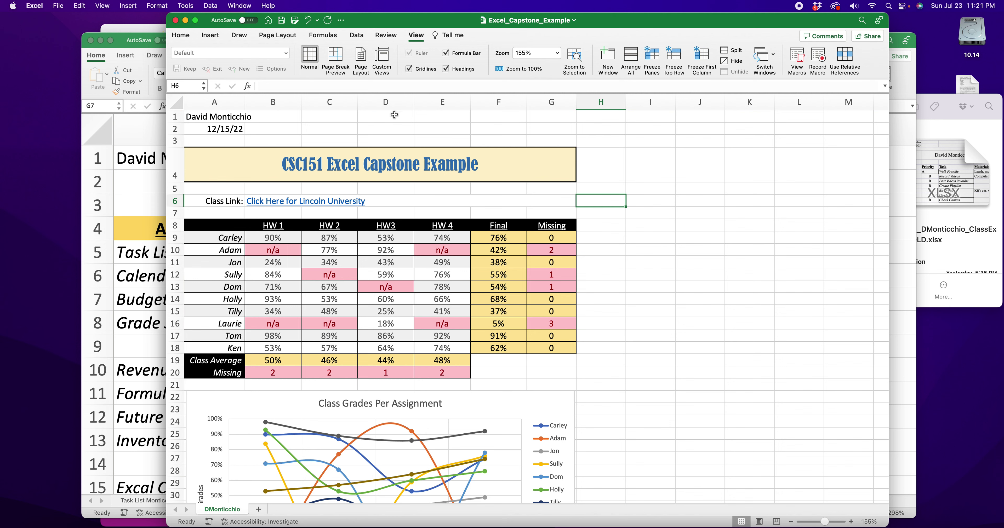
pyautogui.moveTo(219, 119); pyautogui.dragTo(520, 128)
pyautogui.click(526, 132)
pyautogui.scroll(-5, 528, 148)
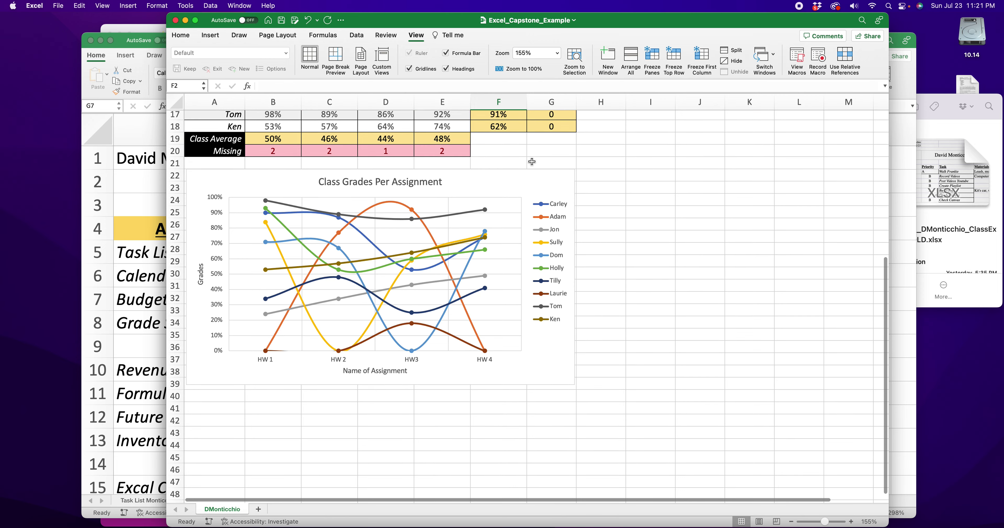
pyautogui.click(542, 190)
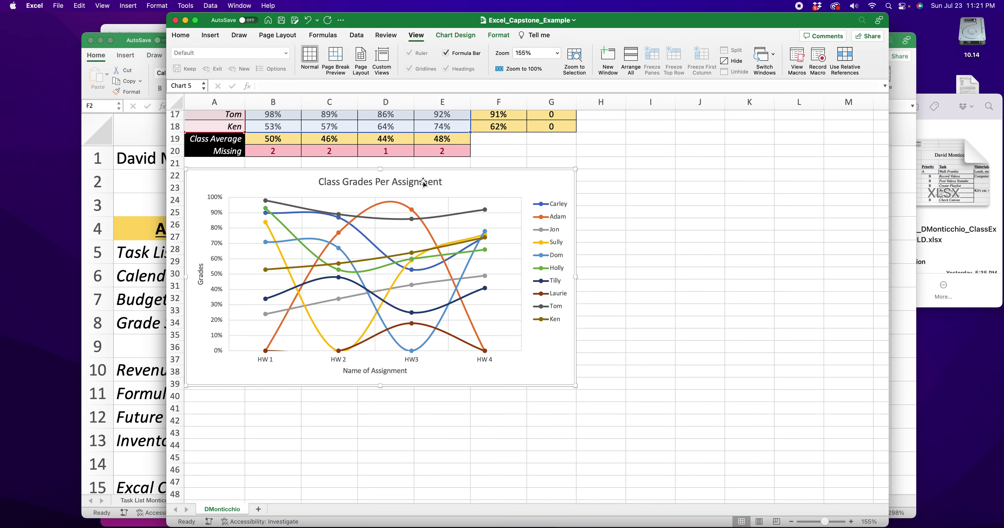
# Select the grade table's header cells A8:E8 and compare the homework headings with the chart below
pyautogui.scroll(5, 446, 338)
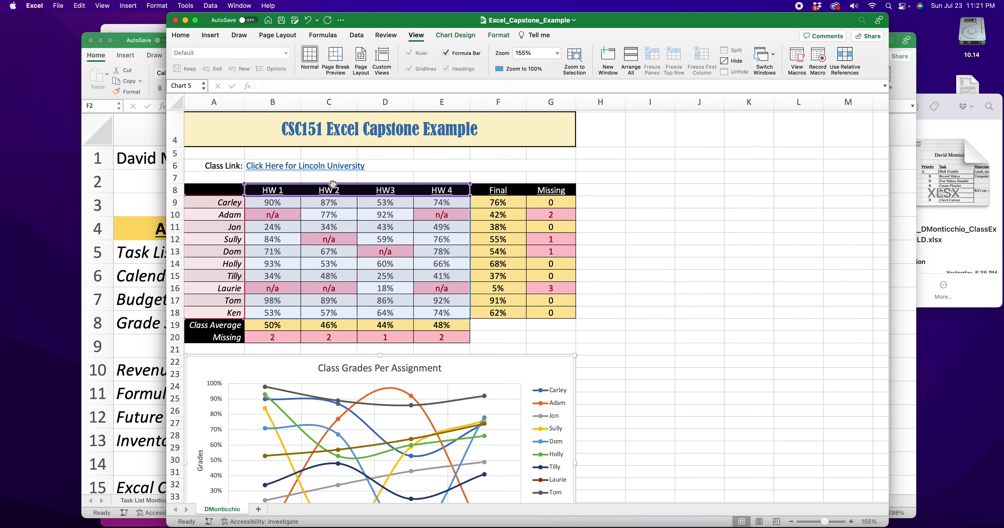
pyautogui.click(273, 178)
pyautogui.moveTo(242, 189); pyautogui.dragTo(432, 188)
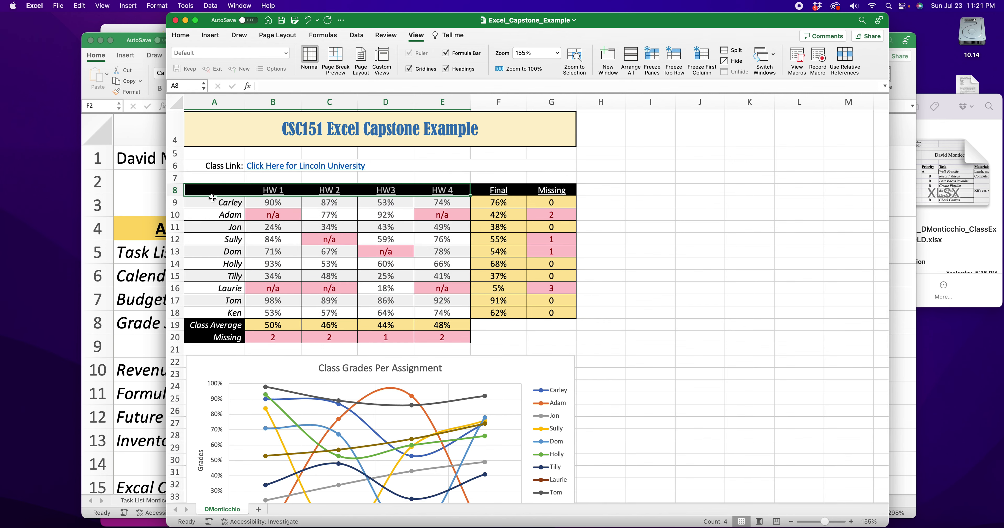
pyautogui.scroll(-1, 255, 214)
pyautogui.scroll(-3, 255, 214)
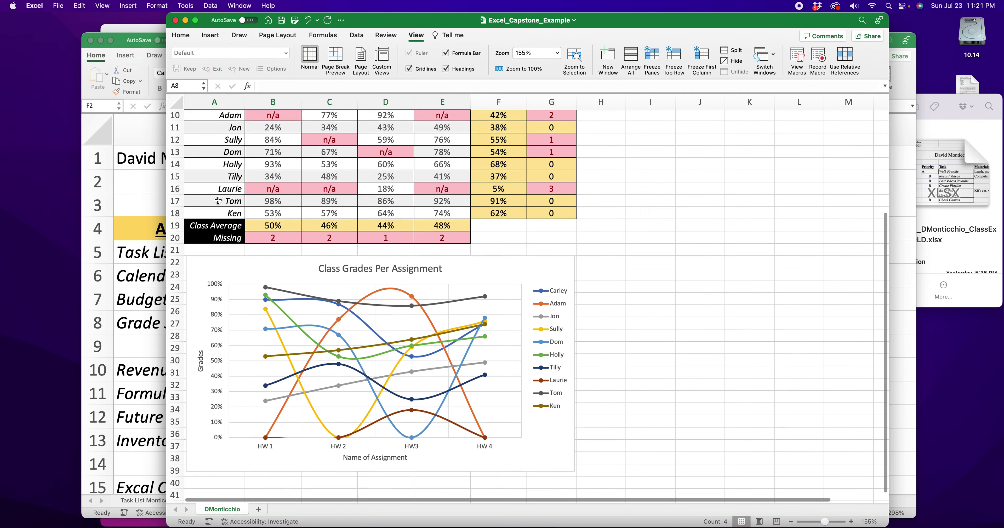
# Select the student names in column A of the grade table, compare them with the chart, and select the chart
pyautogui.scroll(2, 218, 186)
pyautogui.moveTo(215, 141); pyautogui.dragTo(225, 261)
pyautogui.scroll(-3, 472, 306)
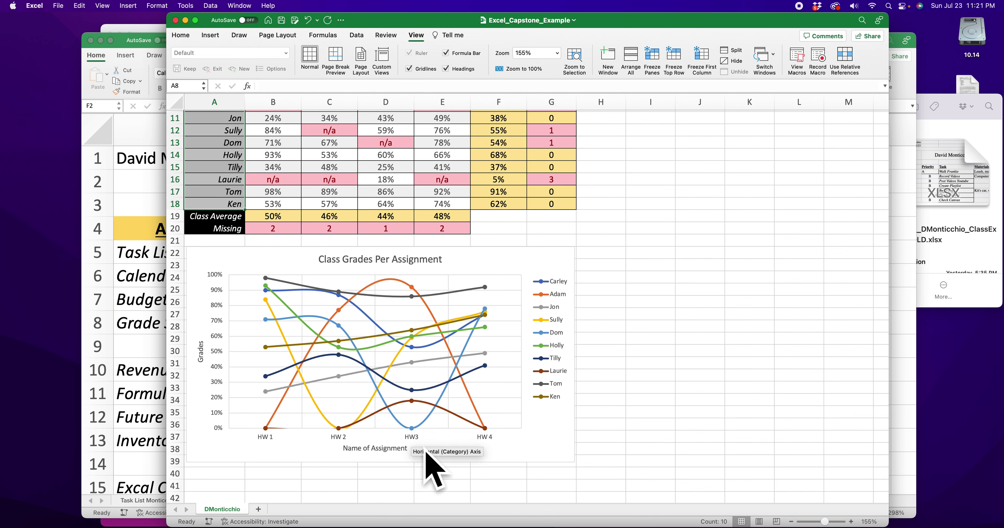
pyautogui.scroll(2, 390, 448)
pyautogui.click(490, 299)
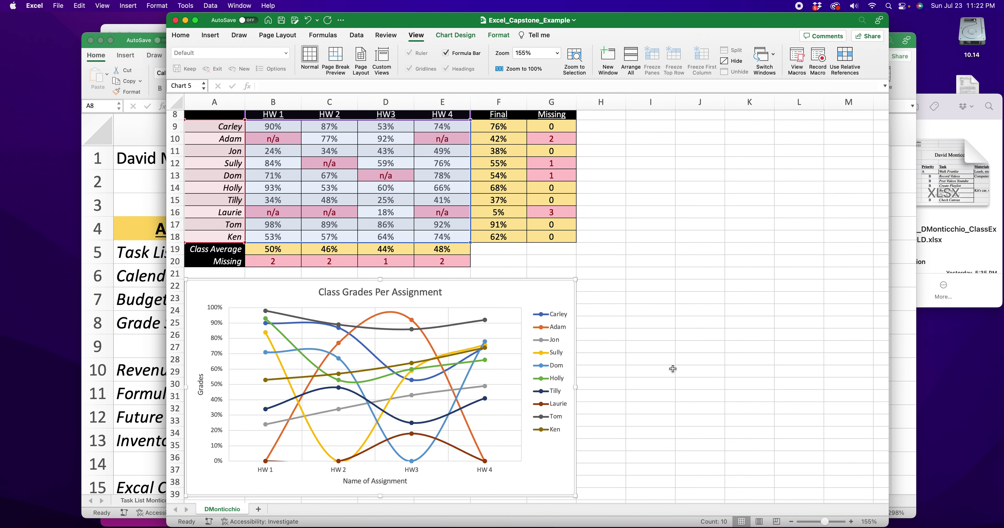
# Move the capstone window aside to view the Apple Finances chart on ClassExample2's Revenue sheet, and bring the capstone workbook back
pyautogui.scroll(2, 654, 370)
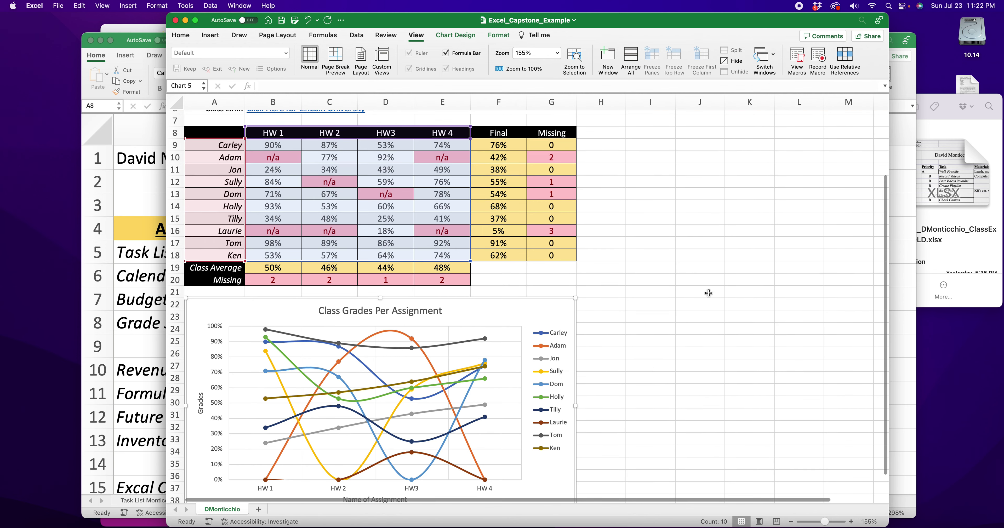
pyautogui.moveTo(759, 27); pyautogui.dragTo(554, 394)
pyautogui.click(712, 193)
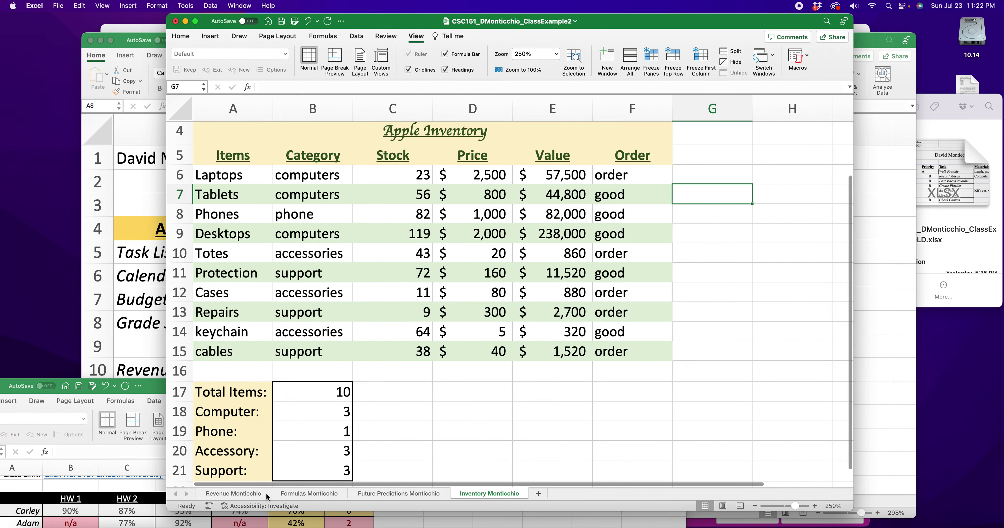
pyautogui.click(242, 493)
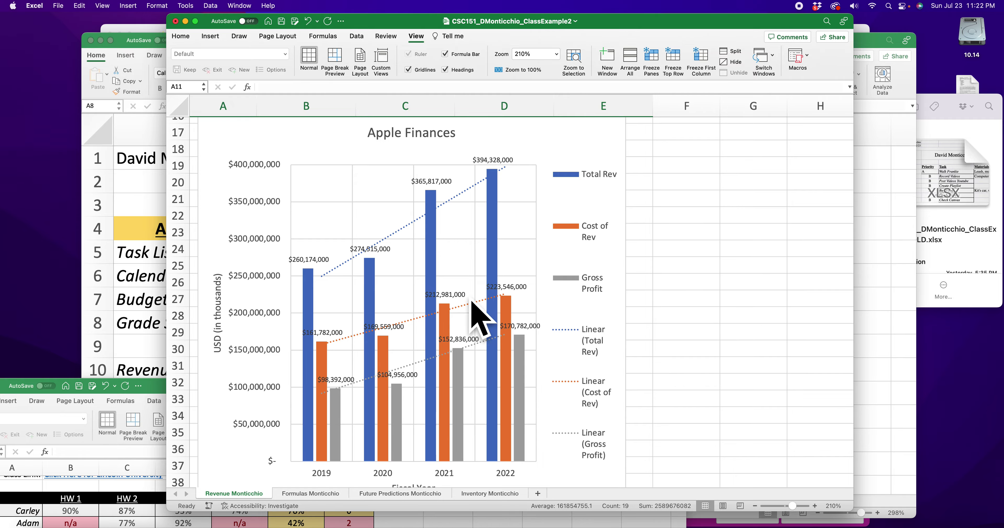
pyautogui.moveTo(156, 391); pyautogui.dragTo(312, 8)
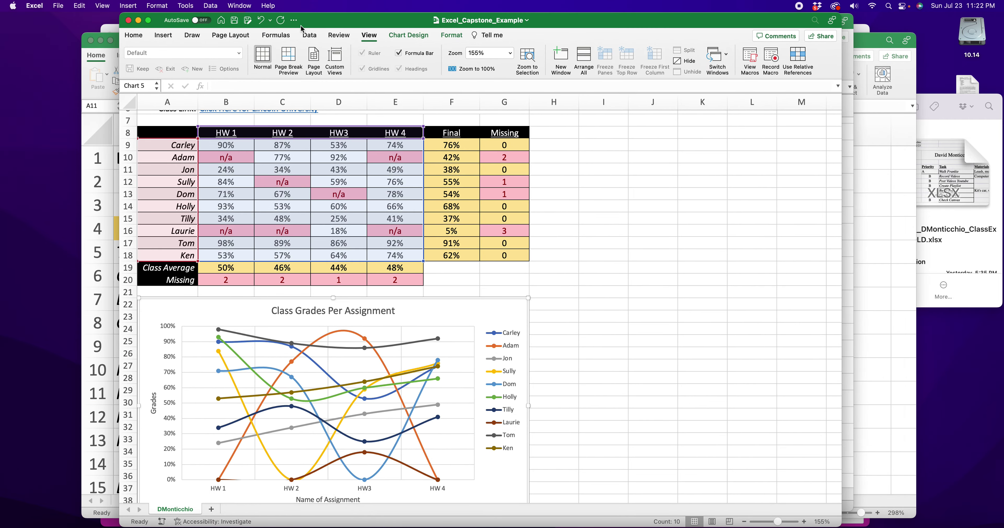
# Deselect the capstone chart, look at the available chart types for insertion, and return to the grade table
pyautogui.click(653, 145)
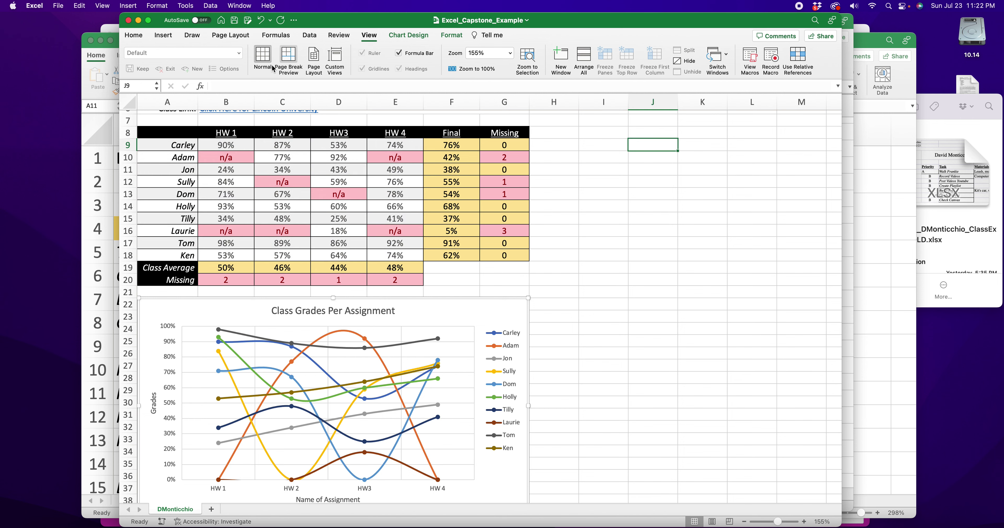
pyautogui.click(164, 35)
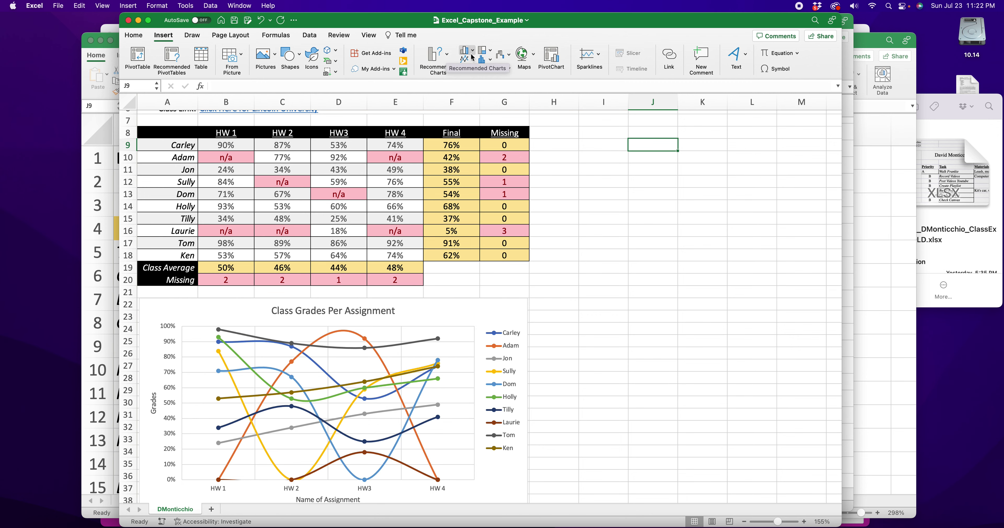
pyautogui.click(556, 189)
pyautogui.scroll(4, 622, 340)
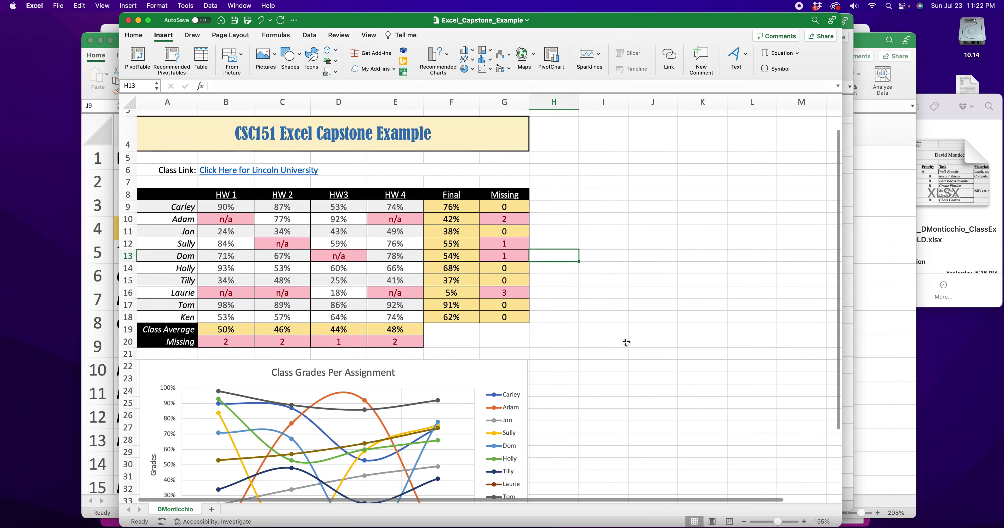
# Select the grade table's values B9:G20 to point out the formatted grades, averages and missing counts
pyautogui.scroll(-2, 213, 211)
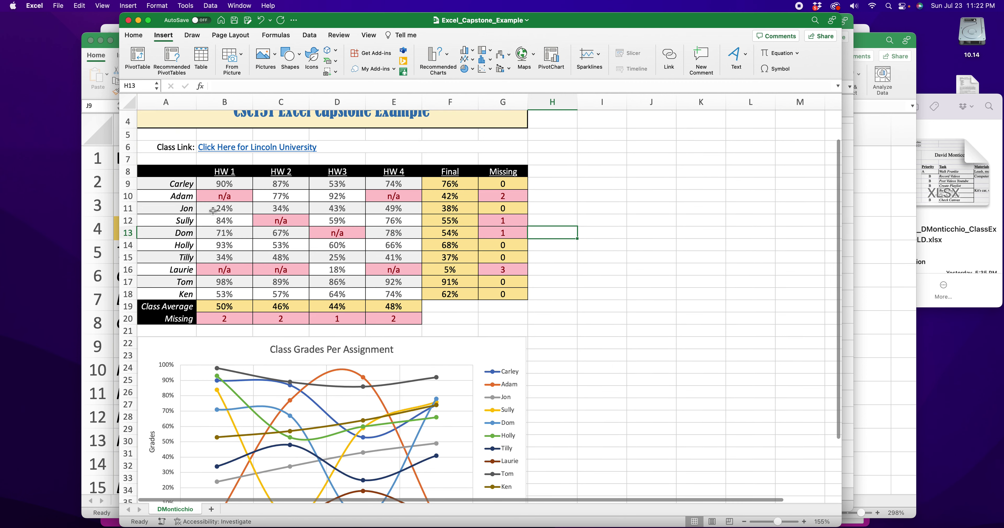
pyautogui.moveTo(223, 184); pyautogui.dragTo(521, 321)
pyautogui.click(588, 305)
# Test the conditional formatting by entering n/a as the HW 4 grade in E12, and undo the entry
pyautogui.click(397, 215)
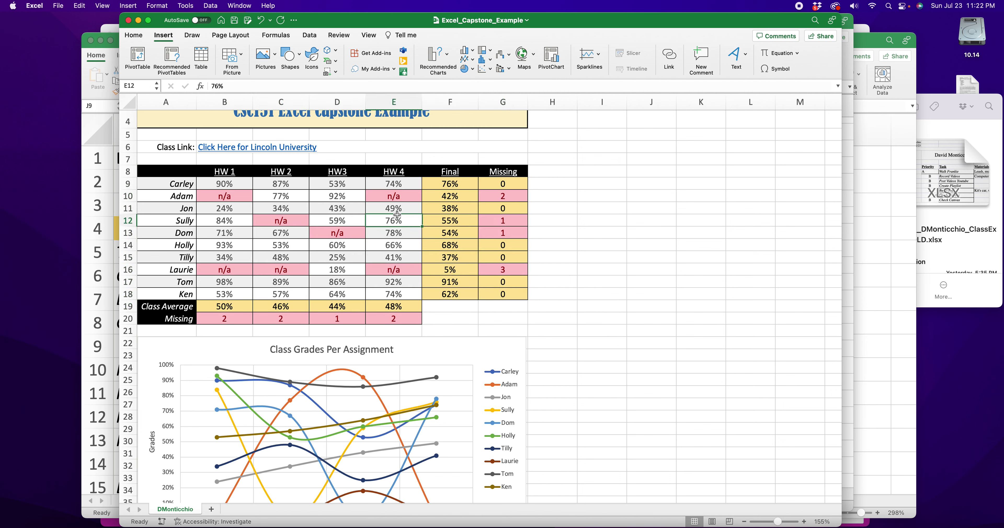
pyautogui.write('n/a')
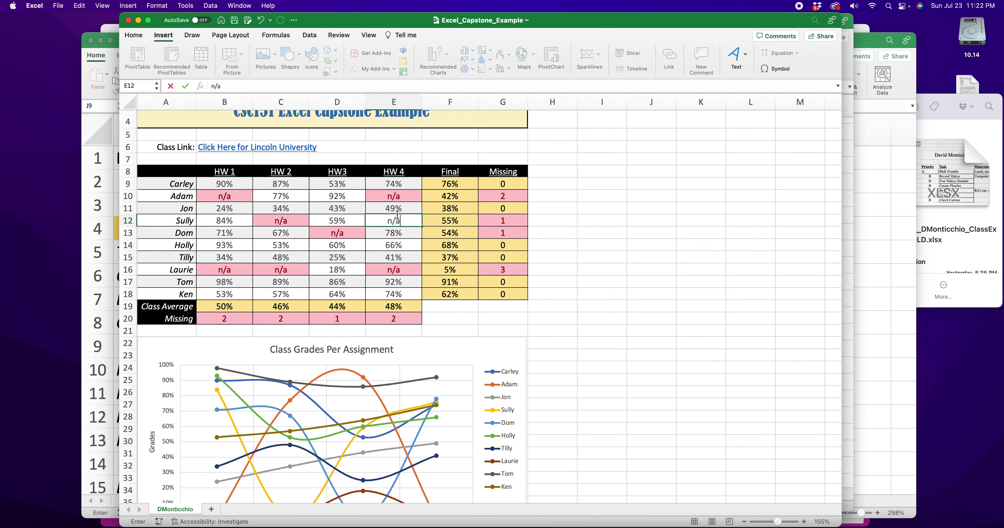
pyautogui.press('Return')
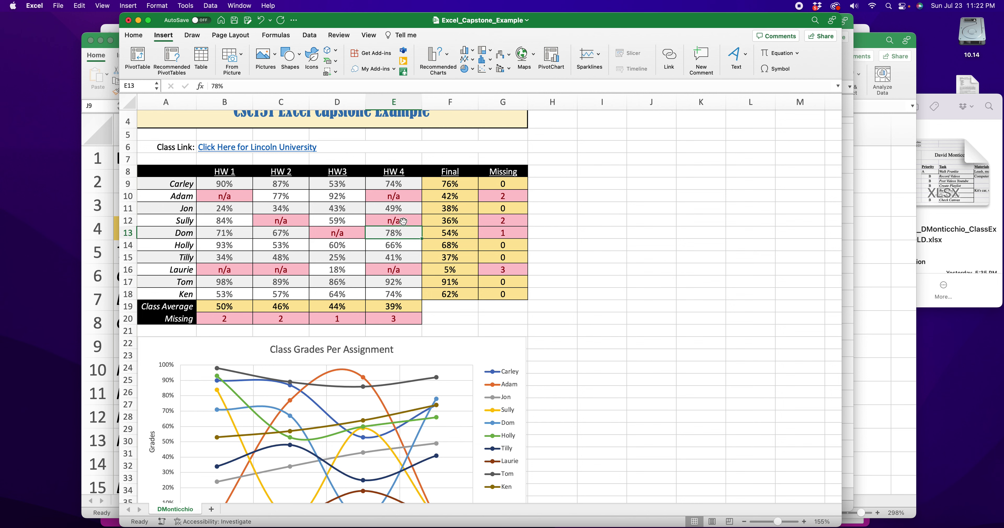
pyautogui.press('cmd+z')
pyautogui.click(635, 242)
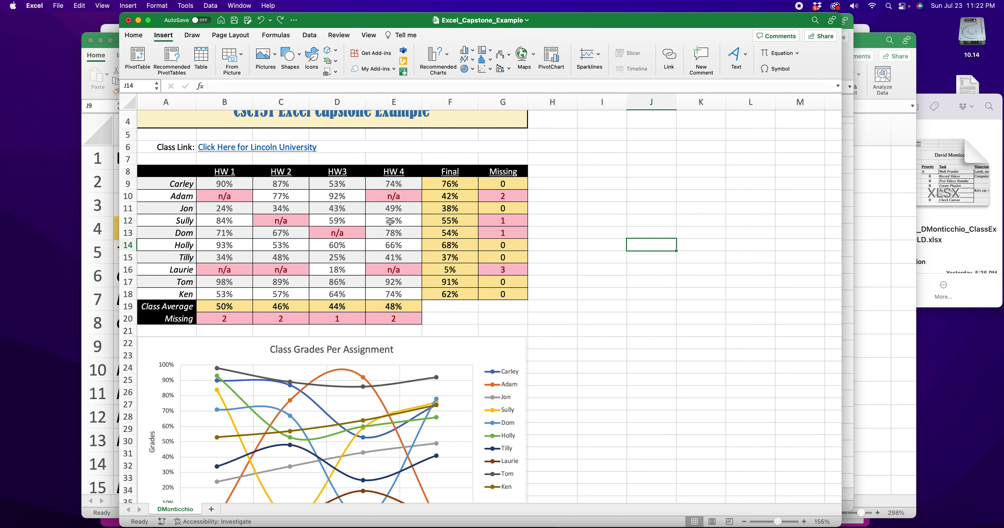
# Select B9:G20, move the capstone window aside, check ClassExample2's Revenue sheet, and bring the ClassExample grade sheet forward
pyautogui.moveTo(214, 182); pyautogui.dragTo(495, 319)
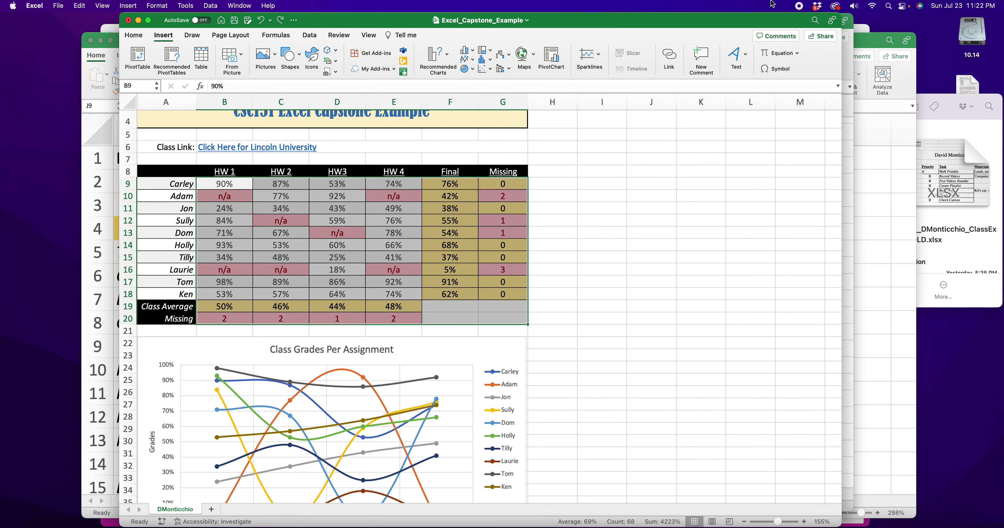
pyautogui.moveTo(715, 20); pyautogui.dragTo(395, 312)
pyautogui.click(774, 216)
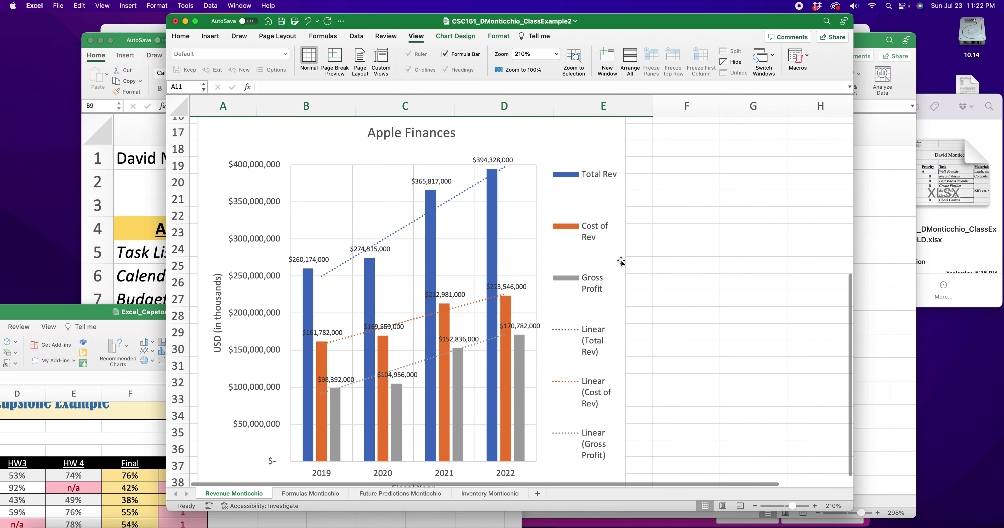
pyautogui.scroll(10, 622, 262)
pyautogui.scroll(-1, 622, 262)
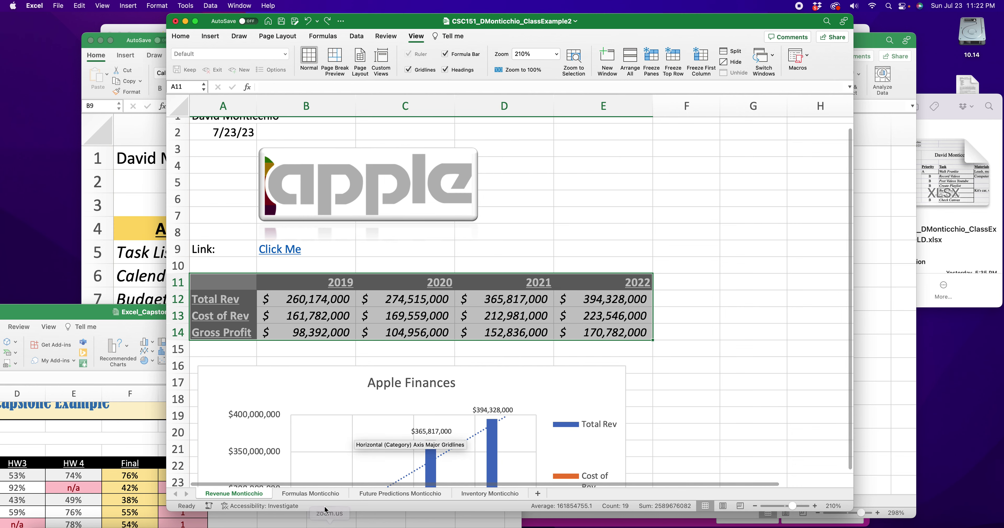
pyautogui.click(325, 499)
pyautogui.click(883, 245)
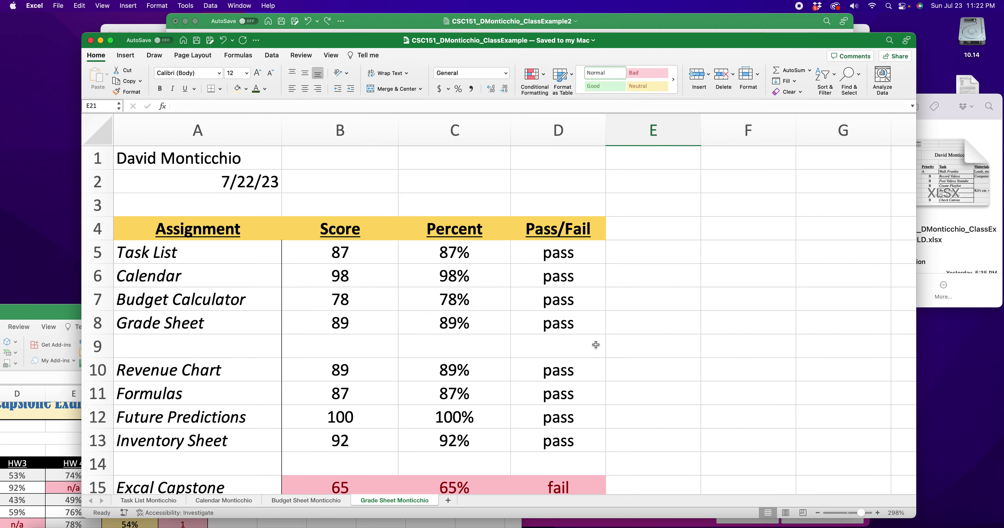
# Set the Inventory Sheet score in B13 to 50 and select B13:D13 to examine its conditional formatting
pyautogui.scroll(-4, 473, 363)
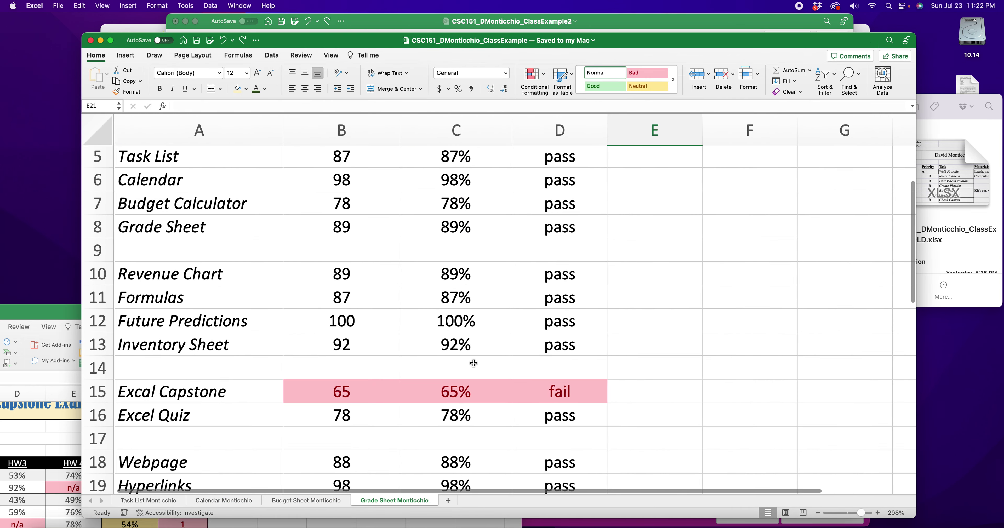
pyautogui.click(361, 344)
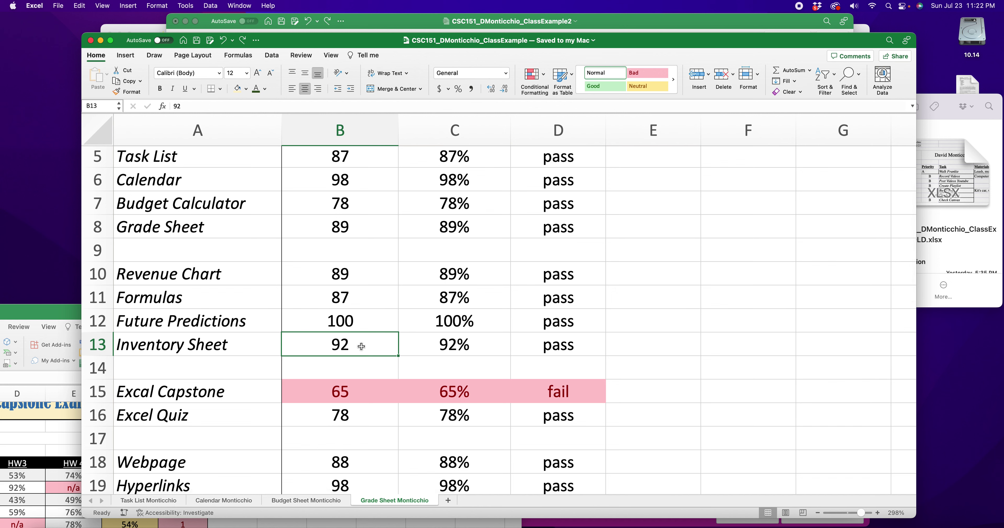
pyautogui.write('50')
pyautogui.press('Return')
pyautogui.moveTo(322, 345); pyautogui.dragTo(600, 344)
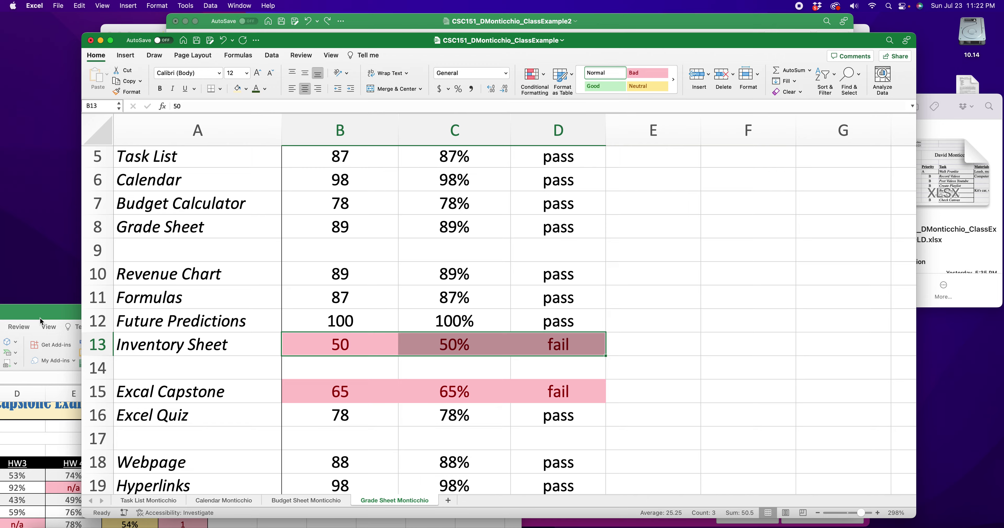
# Bring the capstone workbook back and select its Missing column to examine the missing-assignment counts
pyautogui.moveTo(43, 316); pyautogui.dragTo(326, 25)
pyautogui.click(533, 194)
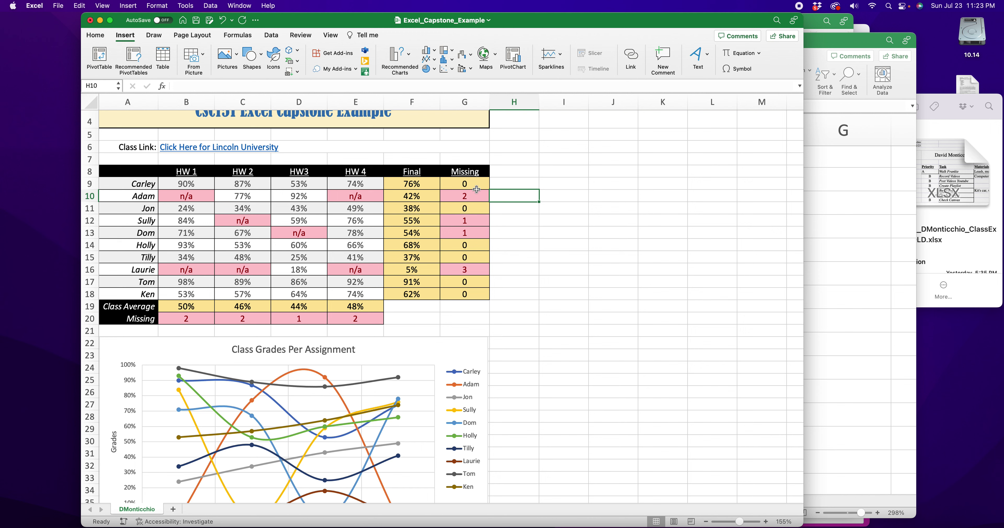
pyautogui.moveTo(475, 159); pyautogui.dragTo(481, 301)
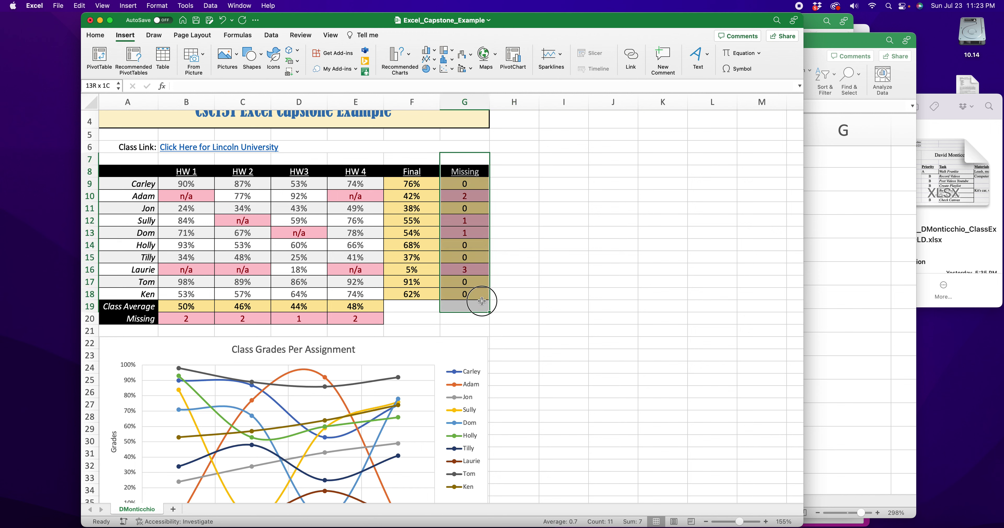
pyautogui.moveTo(482, 301); pyautogui.dragTo(488, 298)
pyautogui.click(545, 219)
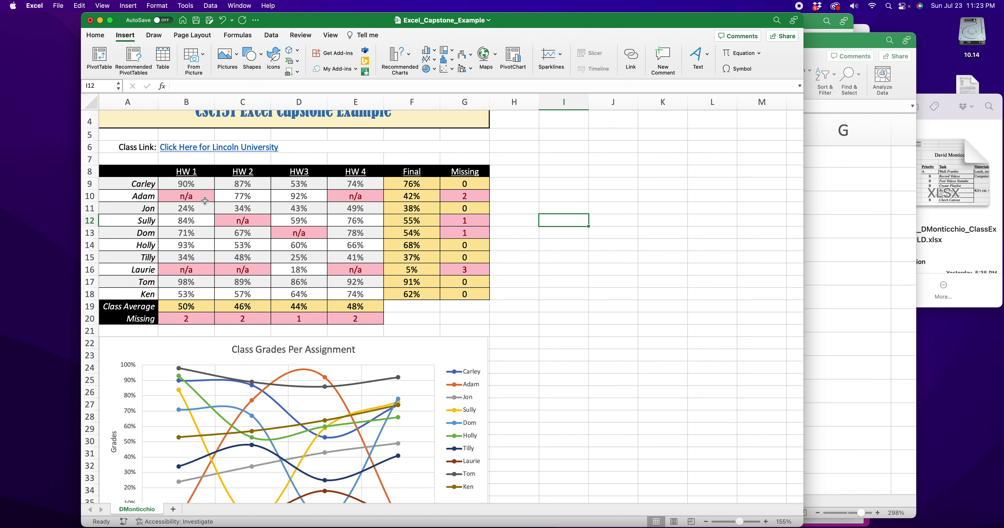
# Select the homework grades in rows 10 and 13 to compare their n/a entries with the Missing column
pyautogui.moveTo(205, 200); pyautogui.dragTo(359, 197)
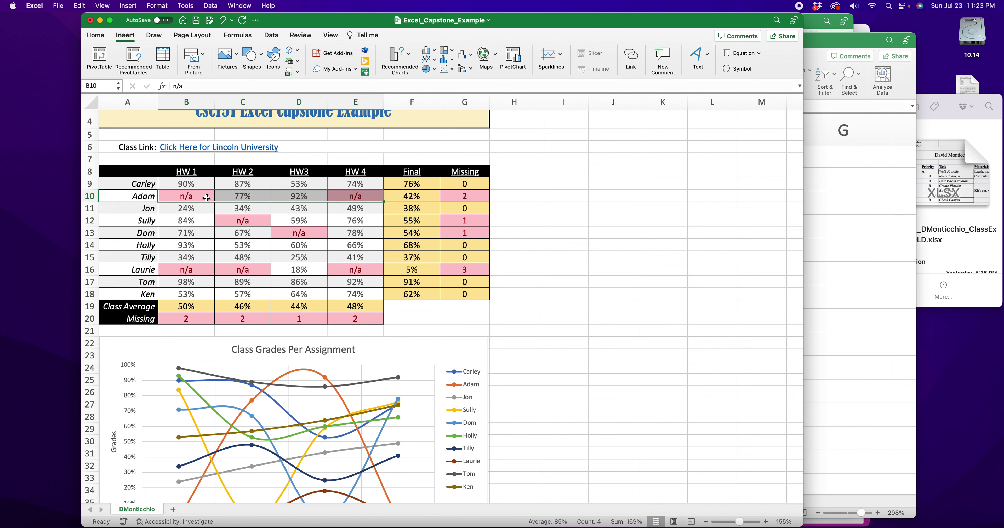
pyautogui.moveTo(187, 224); pyautogui.dragTo(322, 233)
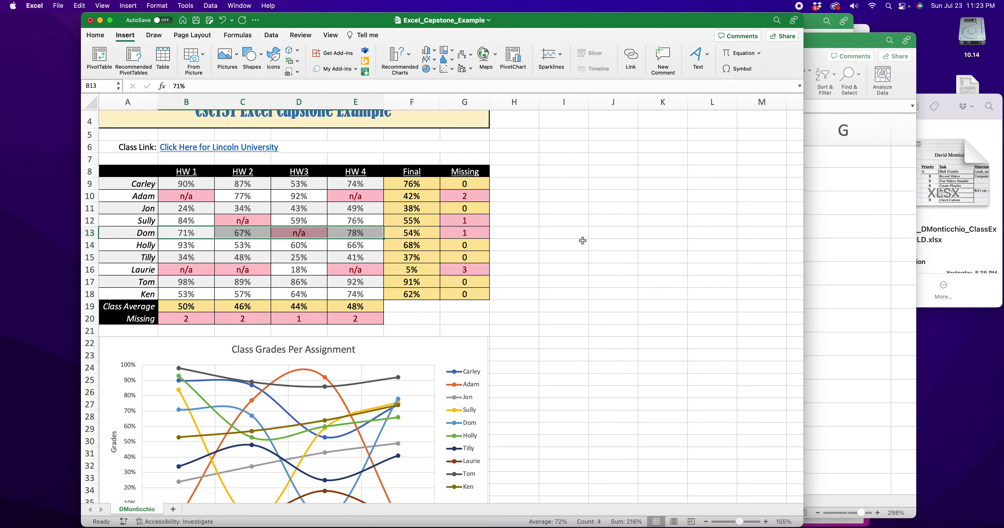
pyautogui.click(564, 242)
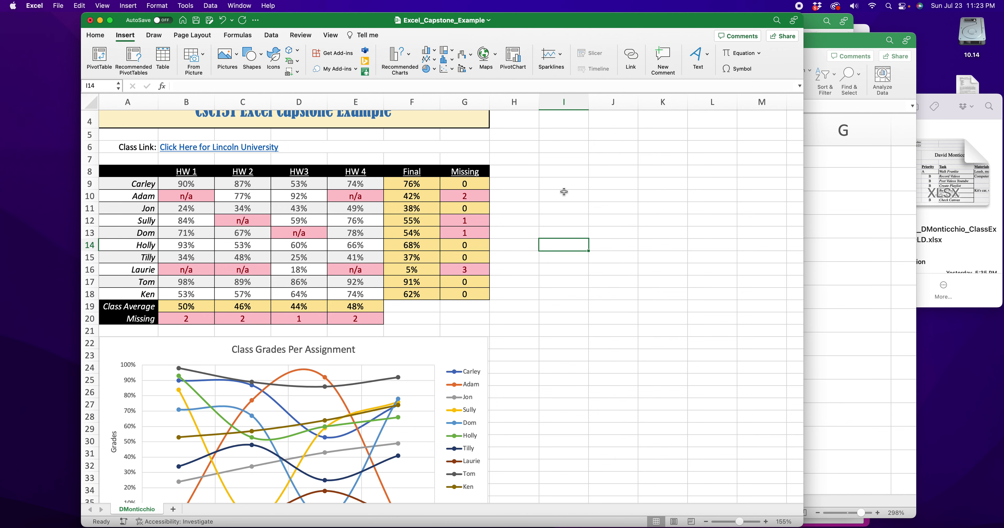
# Switch to the ClassExample2 workbook and examine the category counts below the table on the Inventory sheet
pyautogui.click(831, 40)
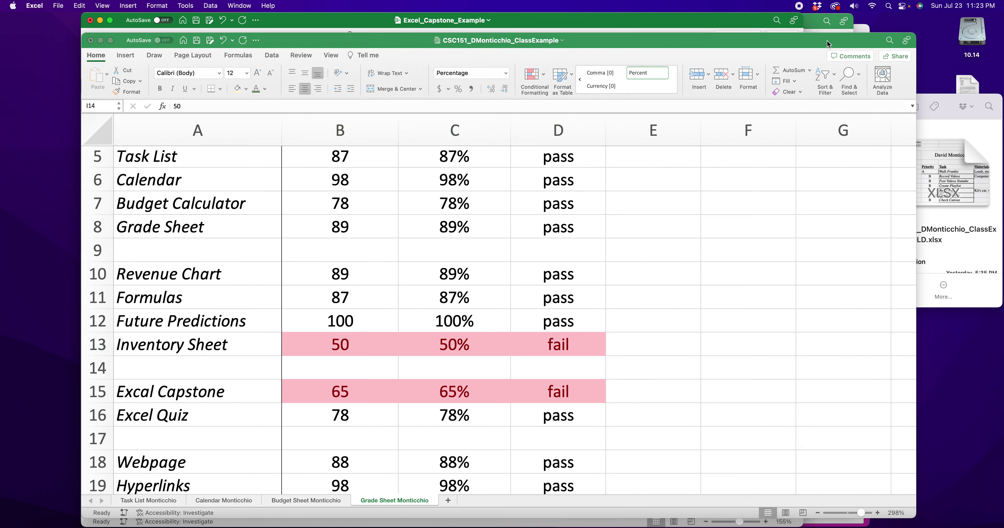
pyautogui.press('super+grave')
pyautogui.press('super+grave')
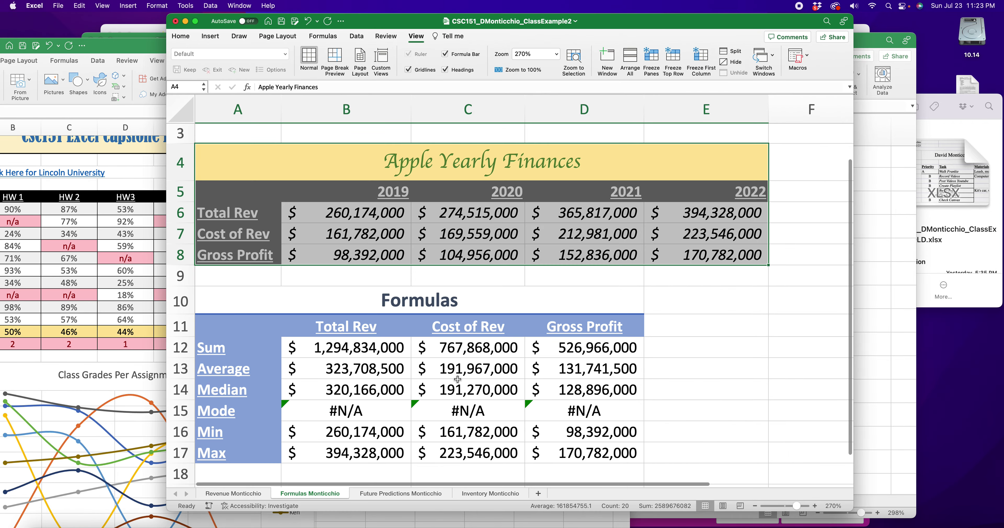
pyautogui.scroll(-1, 506, 303)
pyautogui.click(489, 494)
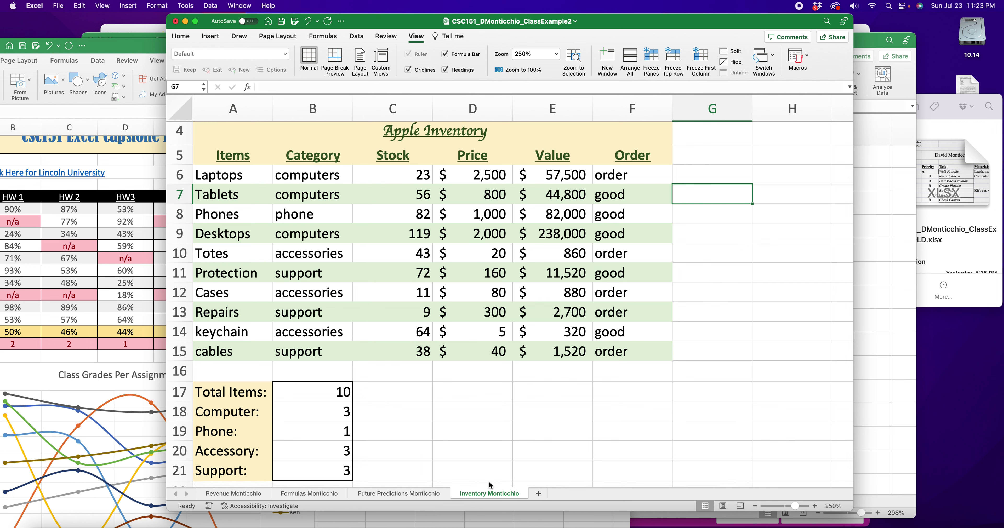
pyautogui.moveTo(345, 397); pyautogui.dragTo(516, 420)
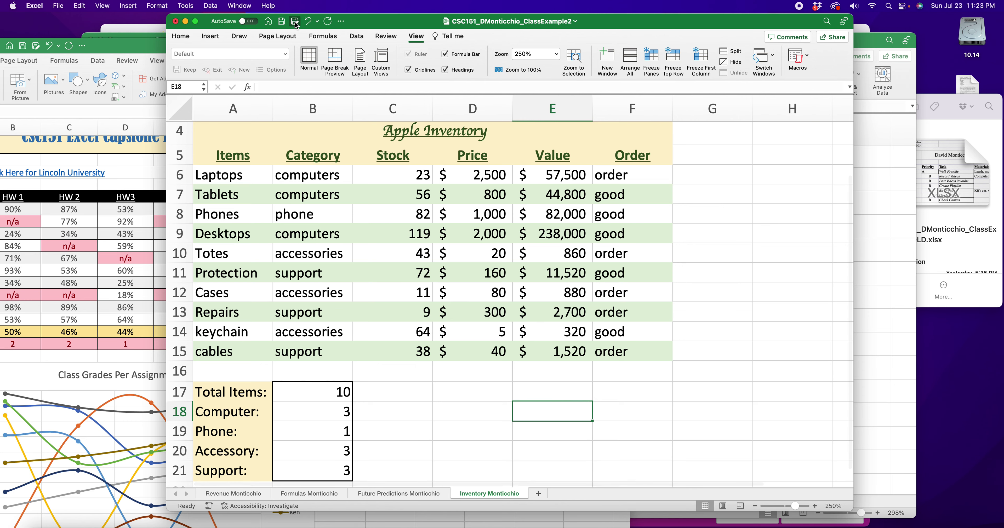
# Bring the capstone workbook back, follow its Lincoln University class link, and move the browser window aside
pyautogui.moveTo(113, 44); pyautogui.dragTo(282, 18)
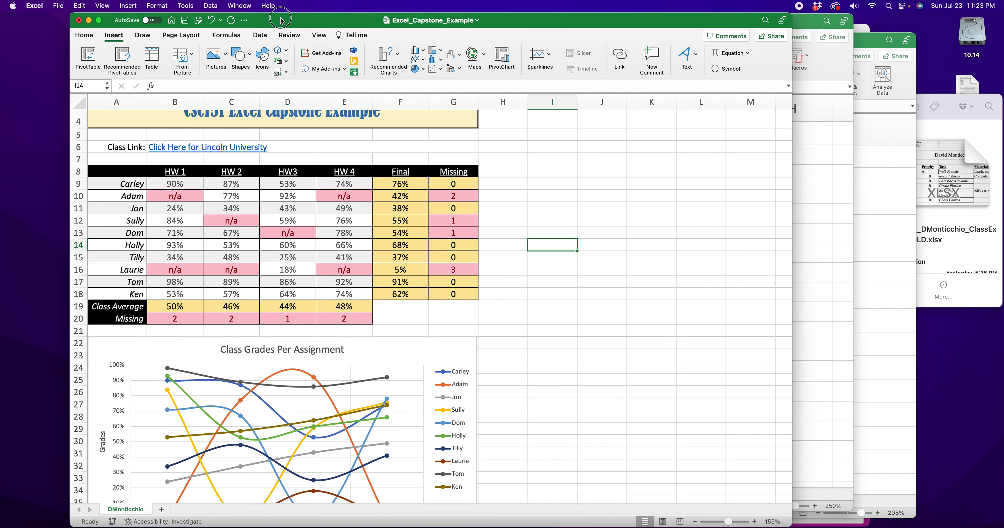
pyautogui.scroll(3, 332, 163)
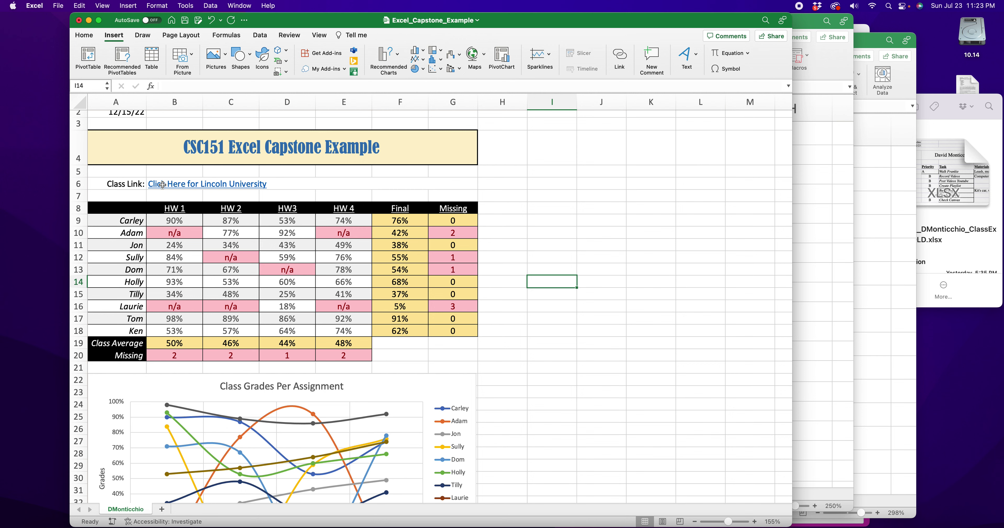
pyautogui.click(171, 185)
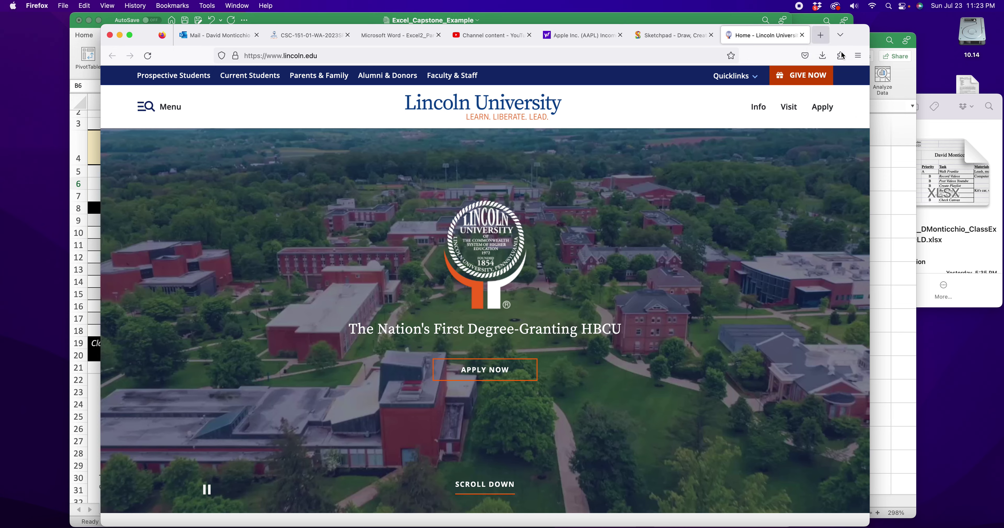
pyautogui.click(802, 35)
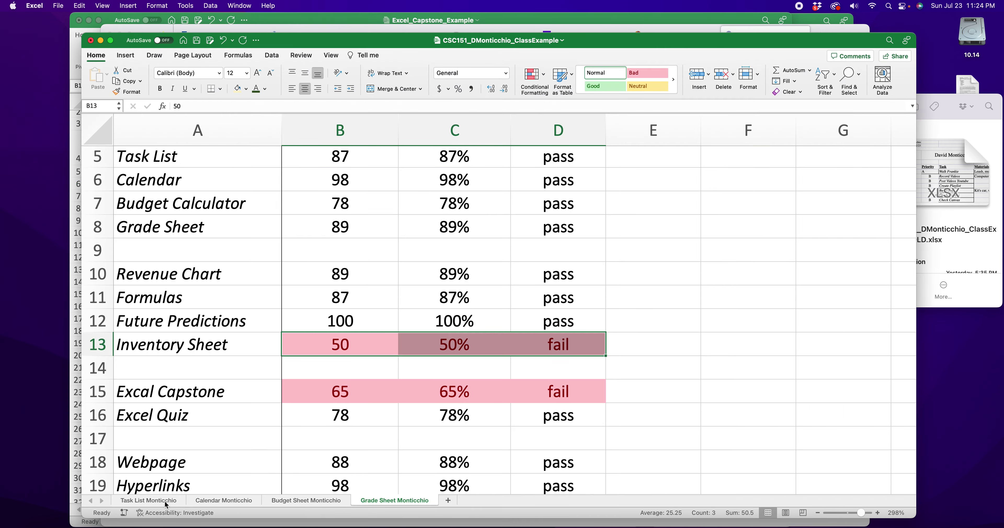
pyautogui.press('super+Tab')
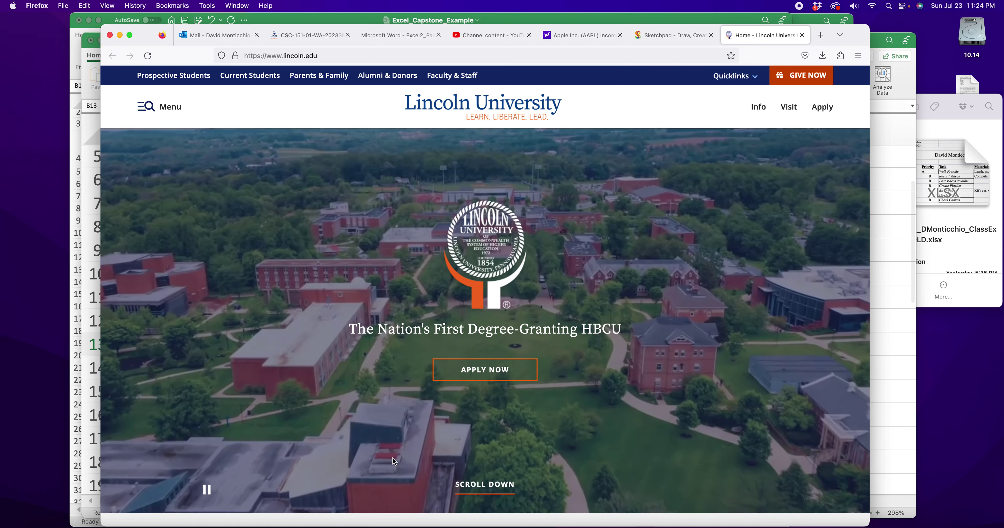
pyautogui.moveTo(635, 25); pyautogui.dragTo(486, 165)
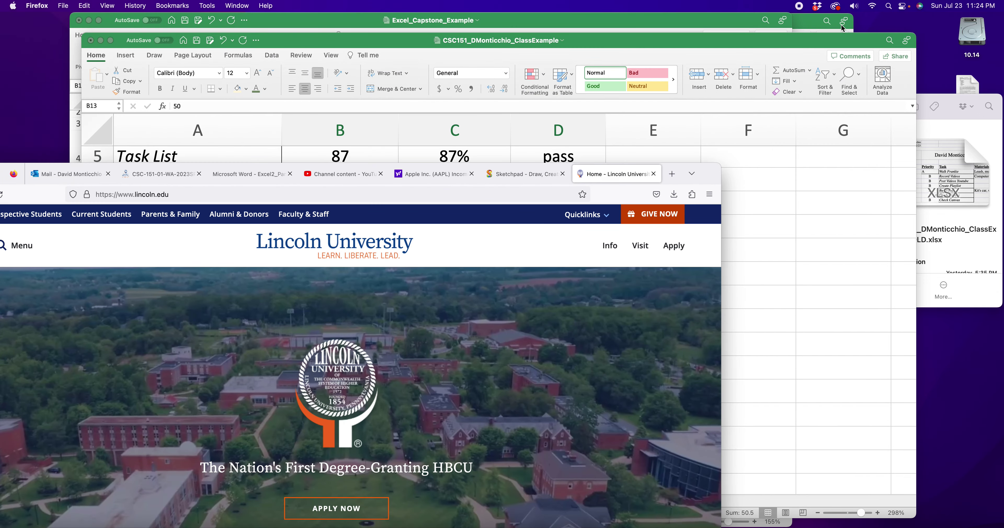
# Bring ClassExample2 forward and examine the Click Me link on its Revenue sheet
pyautogui.click(821, 32)
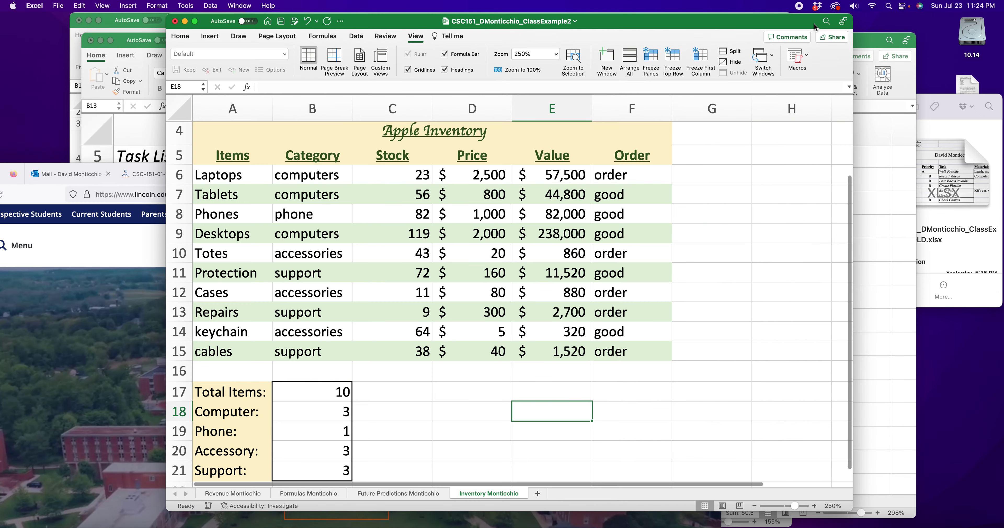
pyautogui.click(233, 493)
pyautogui.scroll(-10, 332, 313)
pyautogui.scroll(8, 332, 312)
pyautogui.scroll(5, 332, 312)
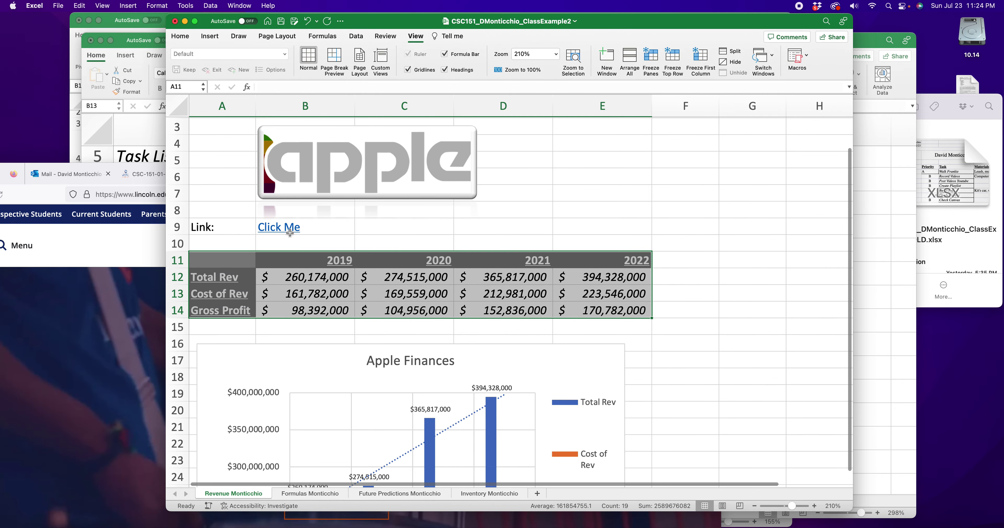
# Switch to the browser, close the Lincoln University tab, and move the browser window
pyautogui.click(87, 204)
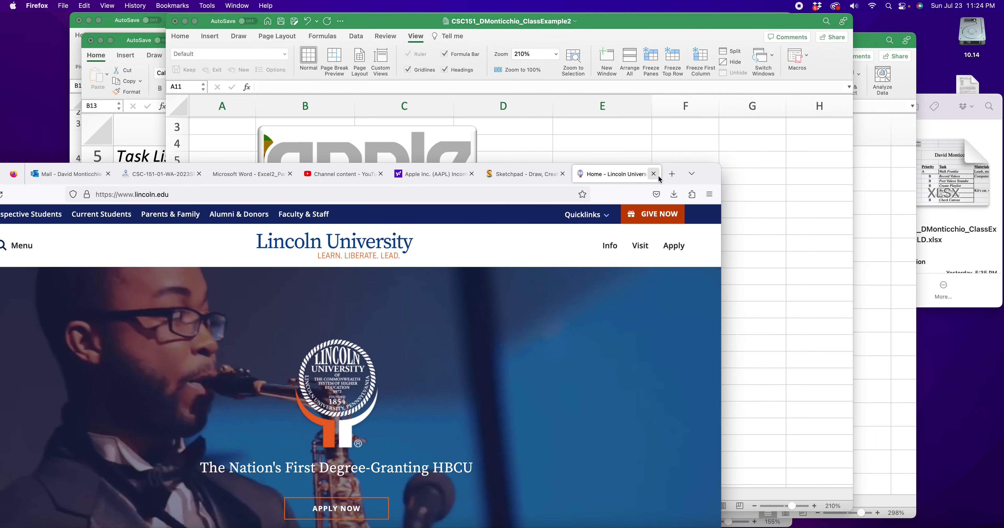
pyautogui.click(659, 178)
pyautogui.moveTo(718, 181); pyautogui.dragTo(825, 168)
# Return to the capstone workbook and review its title, class link, grade table and line chart
pyautogui.click(144, 129)
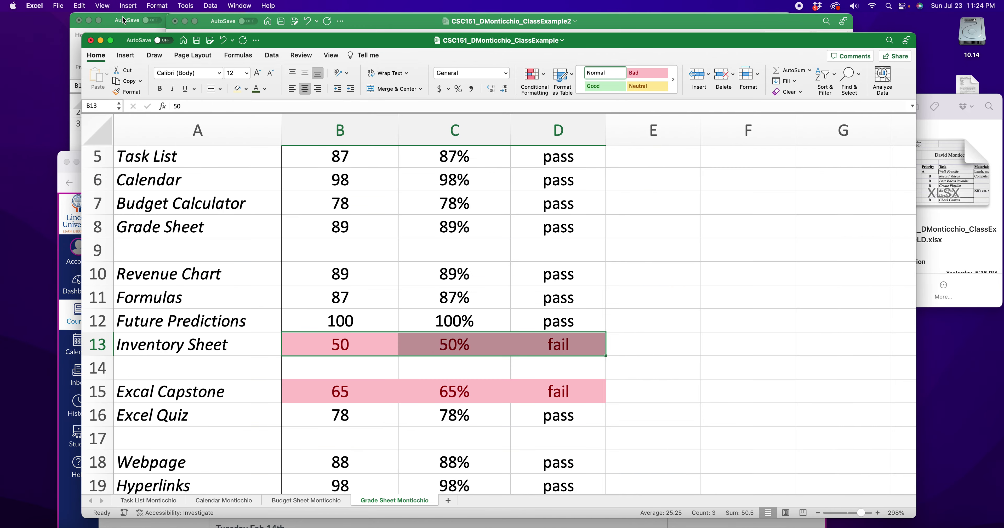
pyautogui.click(108, 19)
pyautogui.click(532, 284)
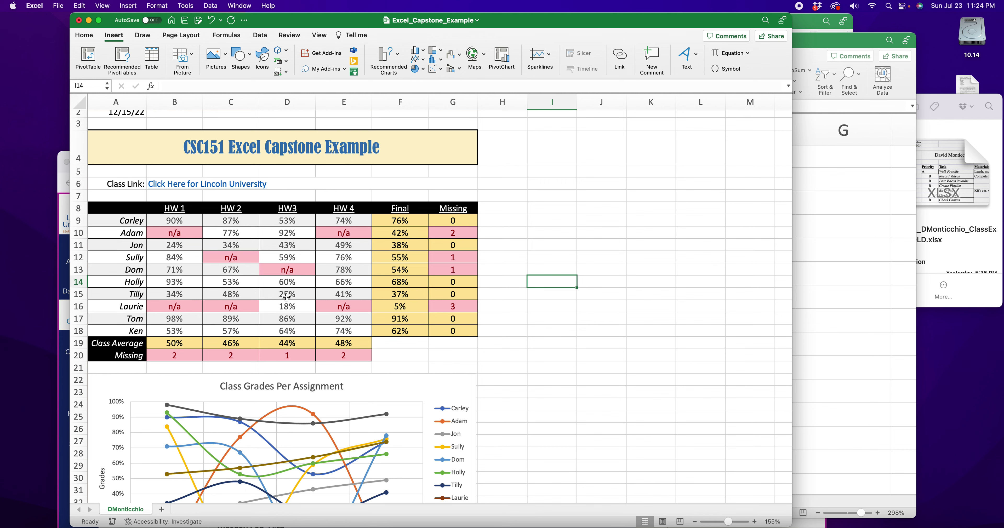
pyautogui.hscroll(-1, 286, 297)
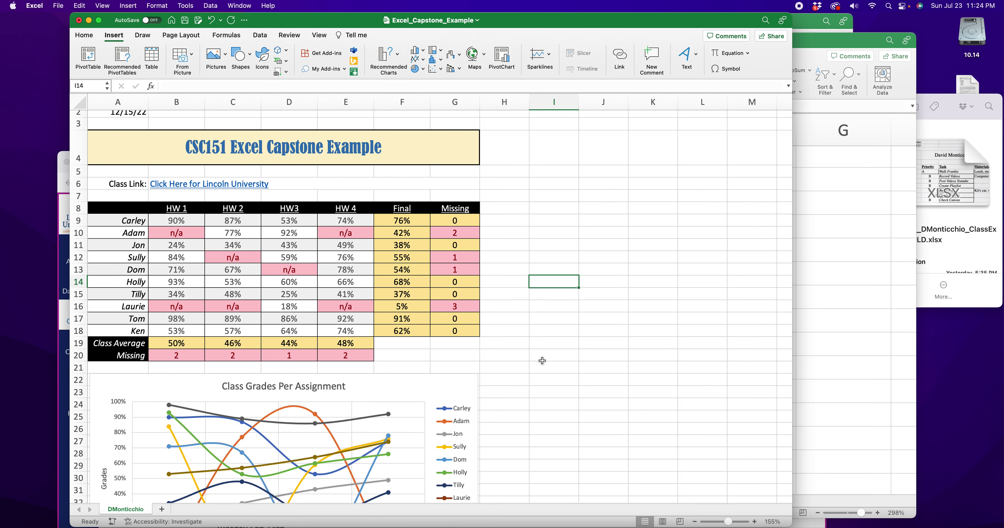
pyautogui.scroll(2, 542, 361)
pyautogui.scroll(-5, 542, 360)
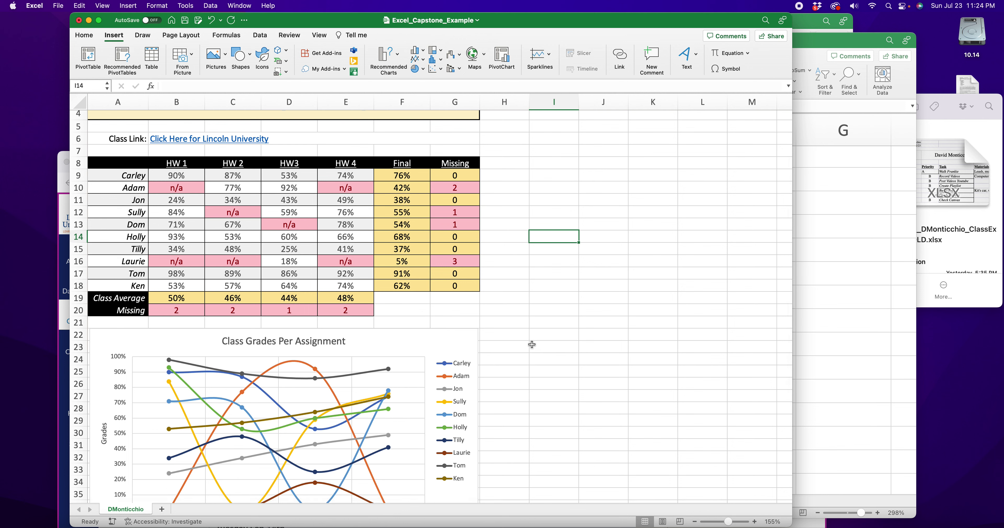
# Check how the capstone sheet fits on the page in Page Layout view and return it to Normal view
pyautogui.click(319, 35)
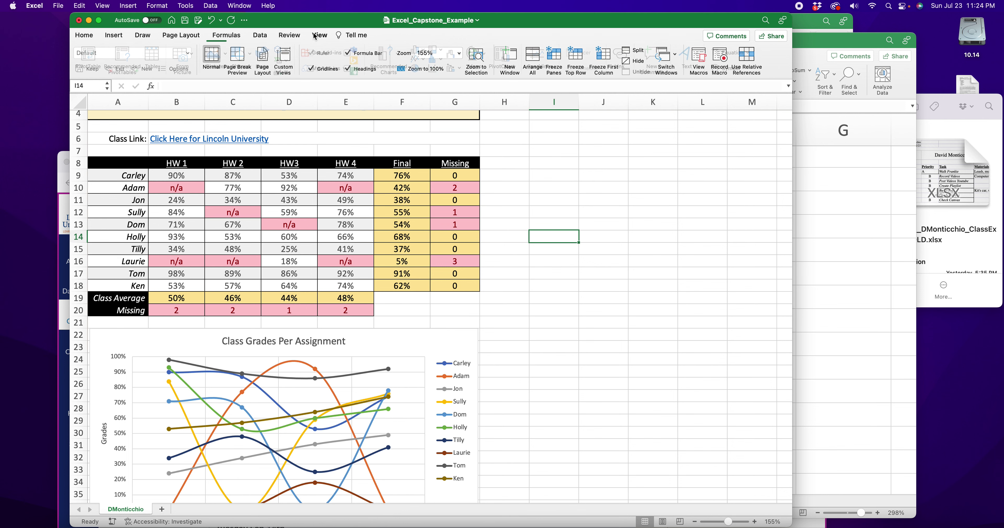
pyautogui.click(263, 58)
pyautogui.scroll(3, 307, 215)
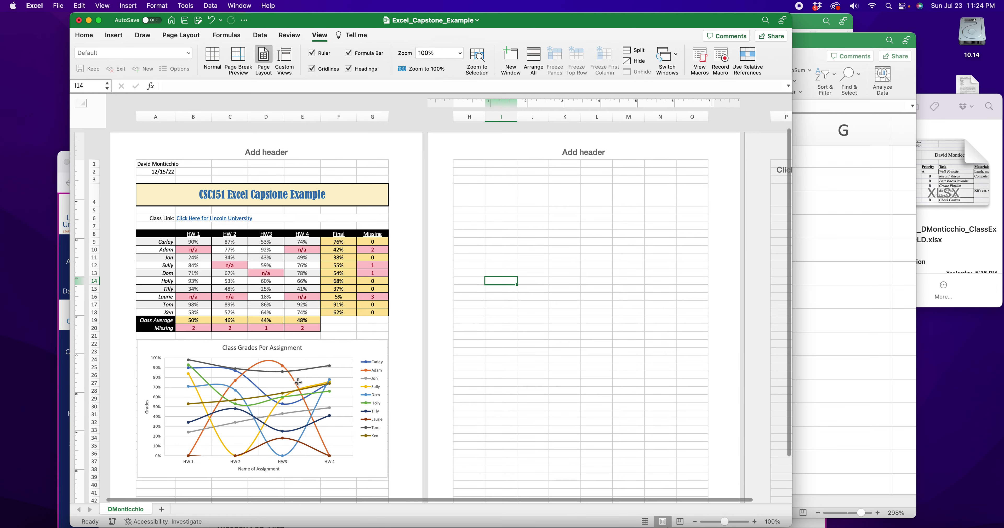
pyautogui.scroll(-4, 287, 249)
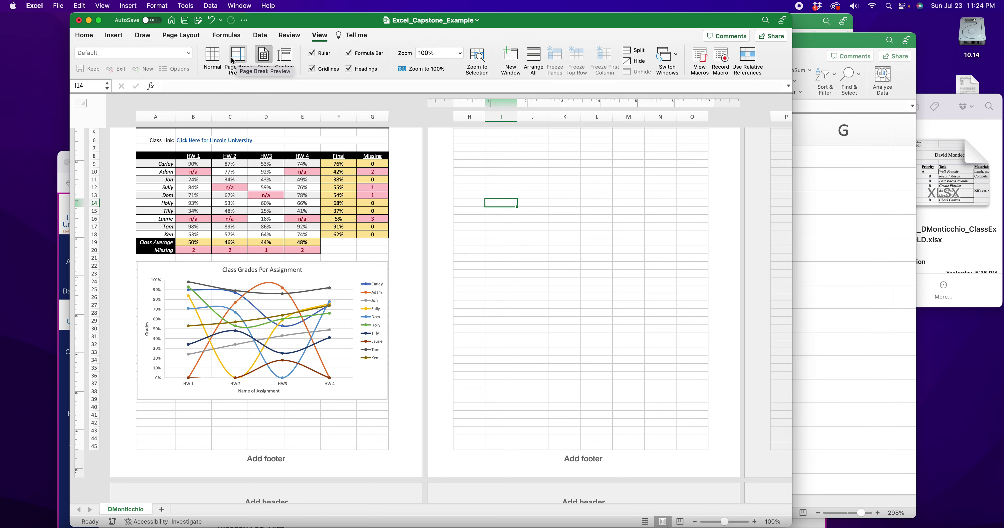
pyautogui.click(212, 58)
pyautogui.scroll(-3, 369, 256)
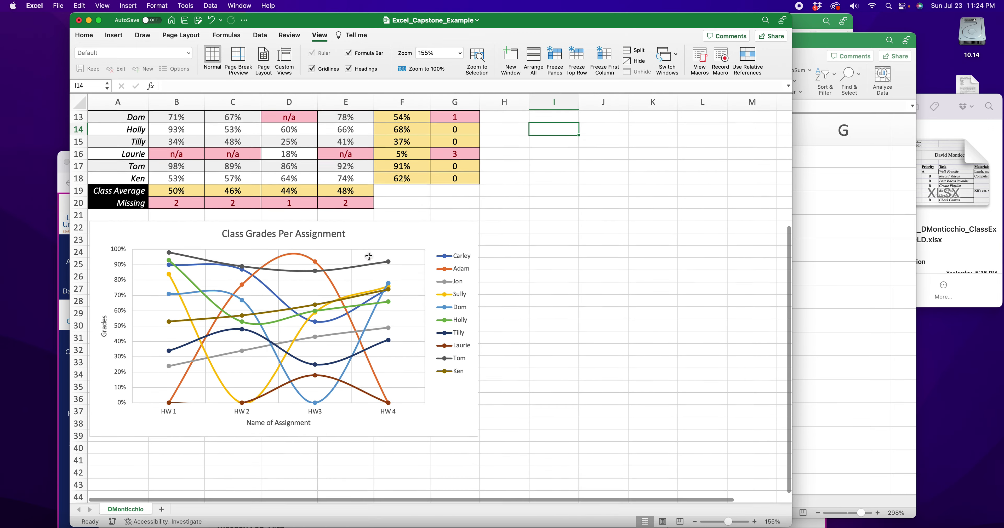
# Review the capstone sheet's title and grade table, going through the student names in column A from A9
pyautogui.scroll(10, 233, 390)
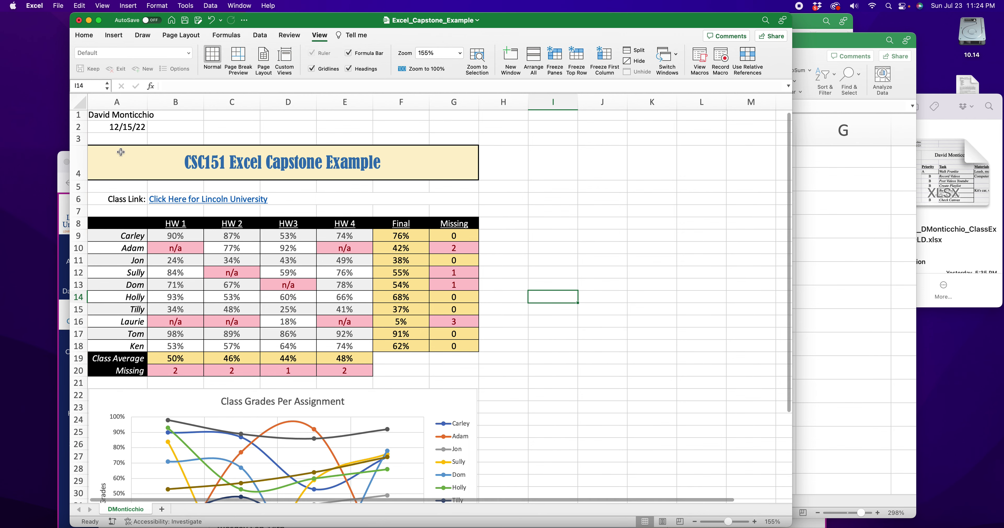
pyautogui.hscroll(-1, 427, 227)
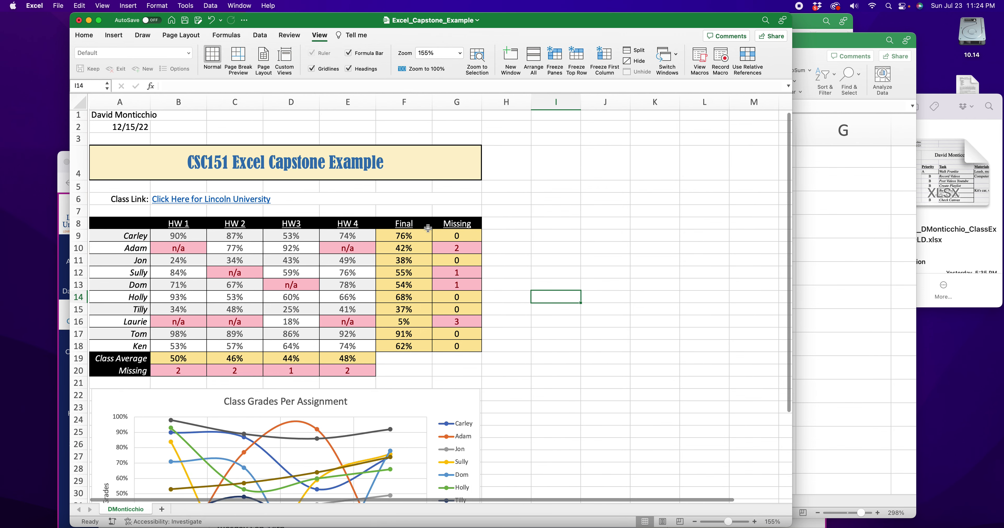
pyautogui.scroll(-1, 130, 263)
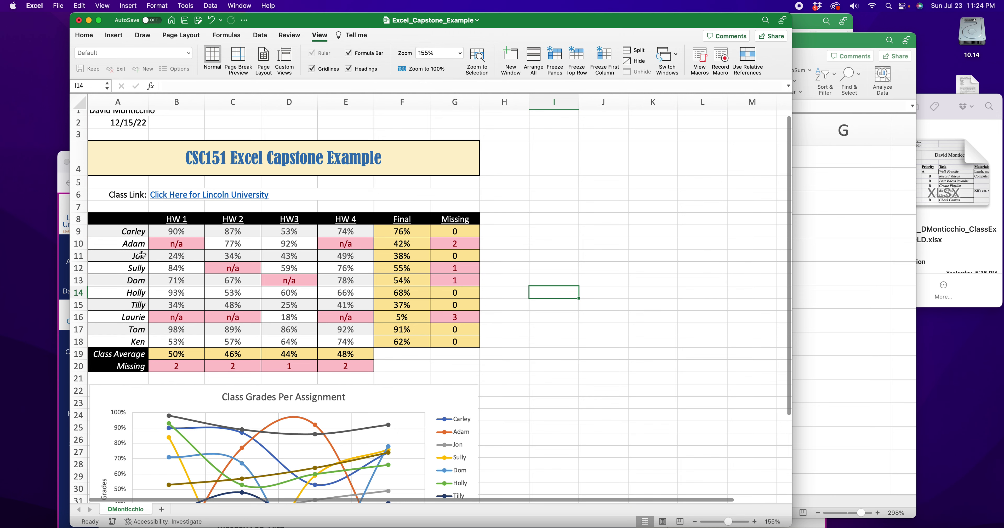
pyautogui.scroll(-3, 136, 234)
pyautogui.click(131, 209)
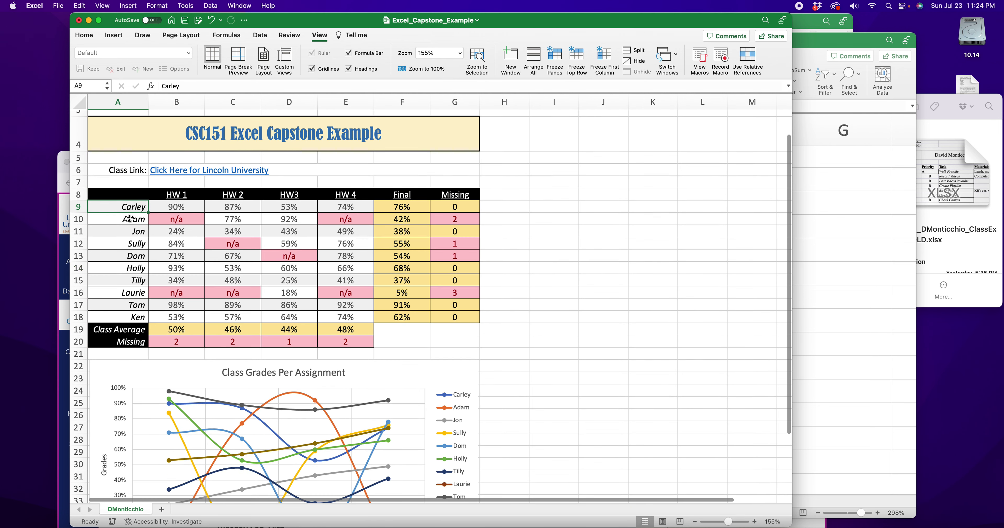
pyautogui.press('Down')
pyautogui.press('Down')
pyautogui.press('Down')
pyautogui.press('Down')
pyautogui.press('Down')
pyautogui.press('Down')
pyautogui.press('Down')
pyautogui.press('Down')
# Go through the HW 1 to HW 4 headings, inspect the n/a cells, and highlight the grades in B9:E18
pyautogui.click(182, 193)
pyautogui.press('Right')
pyautogui.press('Right')
pyautogui.press('Right')
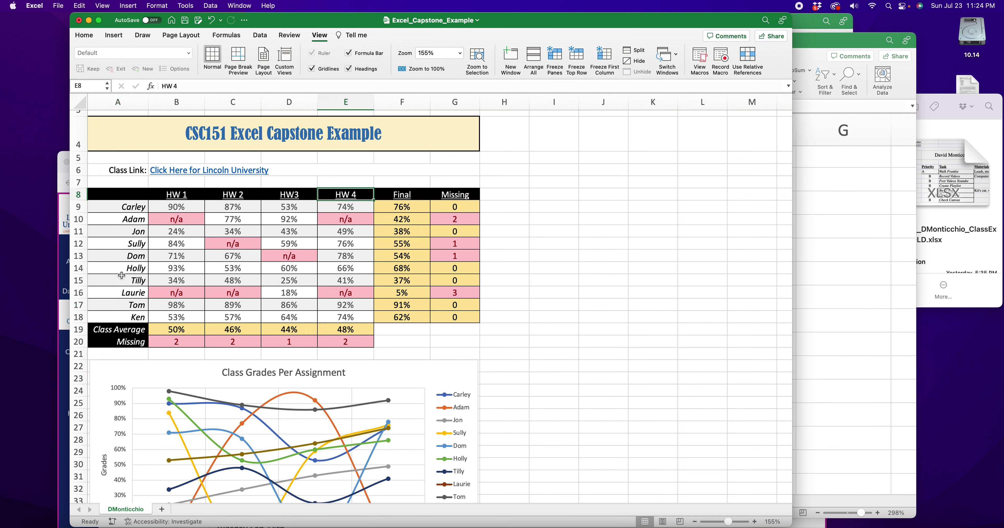
pyautogui.click(180, 219)
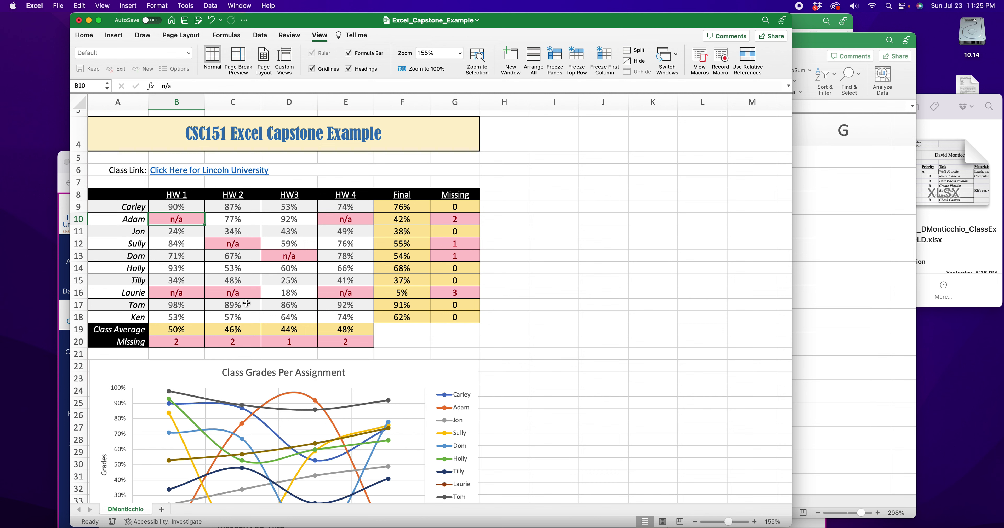
pyautogui.click(293, 238)
pyautogui.click(289, 305)
pyautogui.moveTo(162, 209)
pyautogui.mouseDown()
pyautogui.moveTo(335, 273)
pyautogui.moveTo(343, 329)
pyautogui.moveTo(343, 317)
pyautogui.mouseUp()
# Highlight the student names, the Final and Missing columns, and the Class Average and Missing rows of the grade table
pyautogui.moveTo(140, 209); pyautogui.dragTo(143, 313)
pyautogui.moveTo(400, 173); pyautogui.dragTo(497, 179)
pyautogui.click(497, 181)
pyautogui.moveTo(404, 176); pyautogui.dragTo(399, 331)
pyautogui.moveTo(470, 182); pyautogui.dragTo(466, 324)
pyautogui.moveTo(410, 347); pyautogui.dragTo(82, 328)
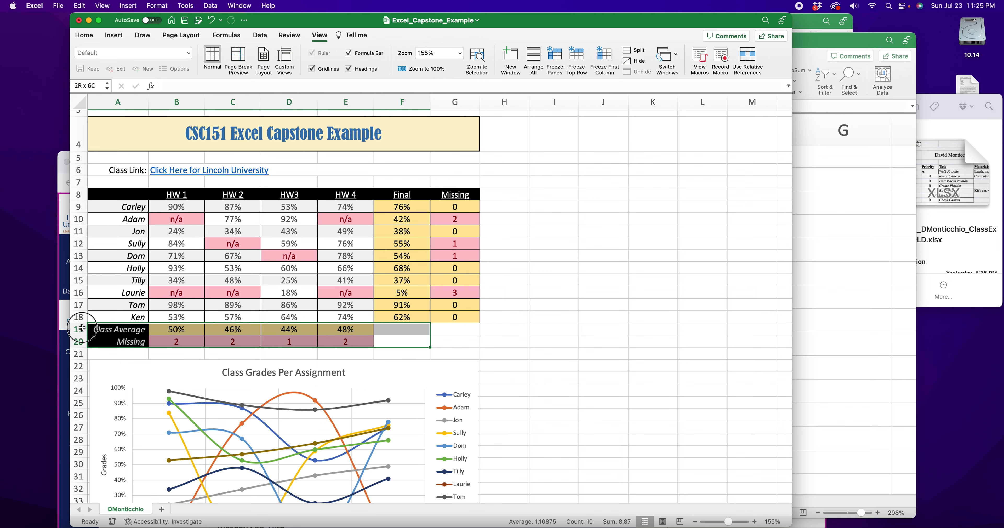
# Select A8:E18 as the chart's source data, compare it with the Class Grades Per Assignment chart, and clear the selection
pyautogui.click(543, 334)
pyautogui.scroll(-3, 210, 249)
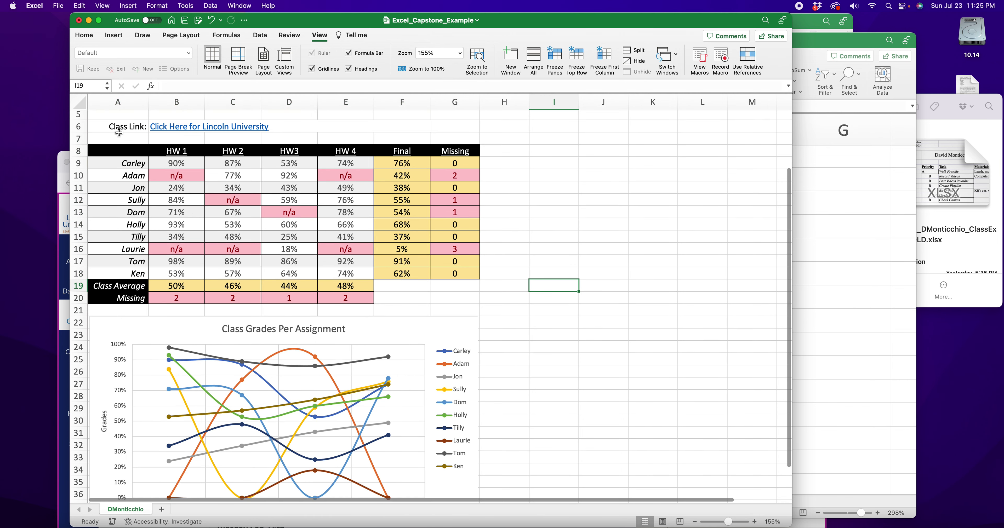
pyautogui.moveTo(116, 149); pyautogui.dragTo(346, 273)
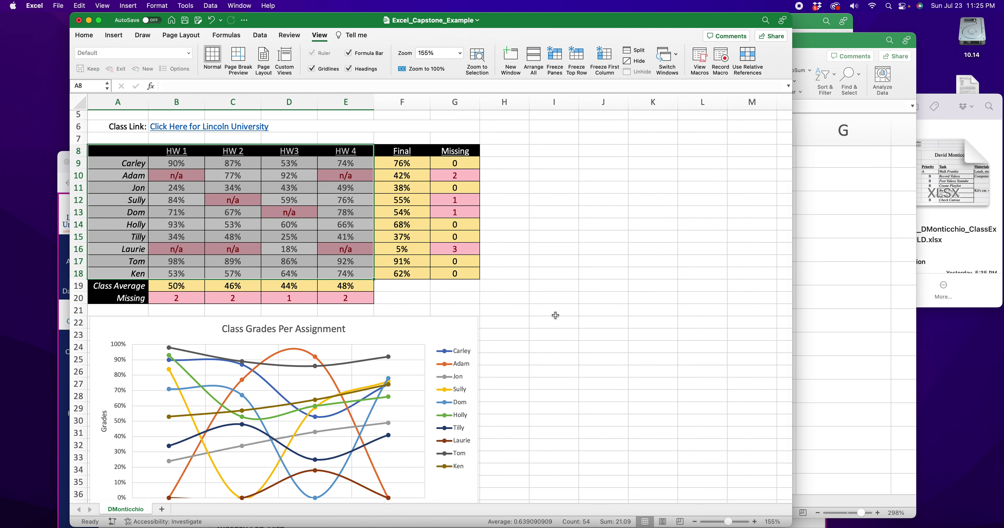
pyautogui.scroll(-5, 550, 307)
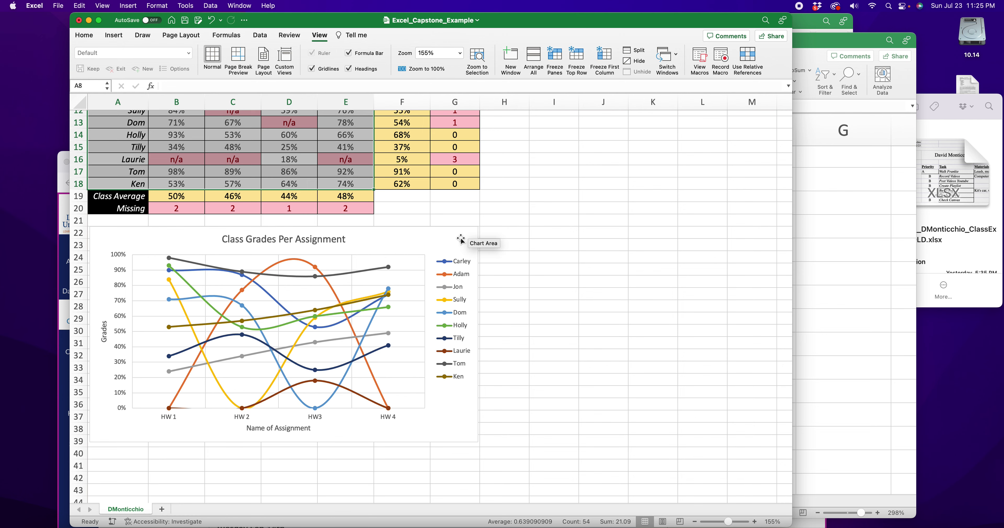
pyautogui.scroll(5, 464, 202)
pyautogui.click(390, 174)
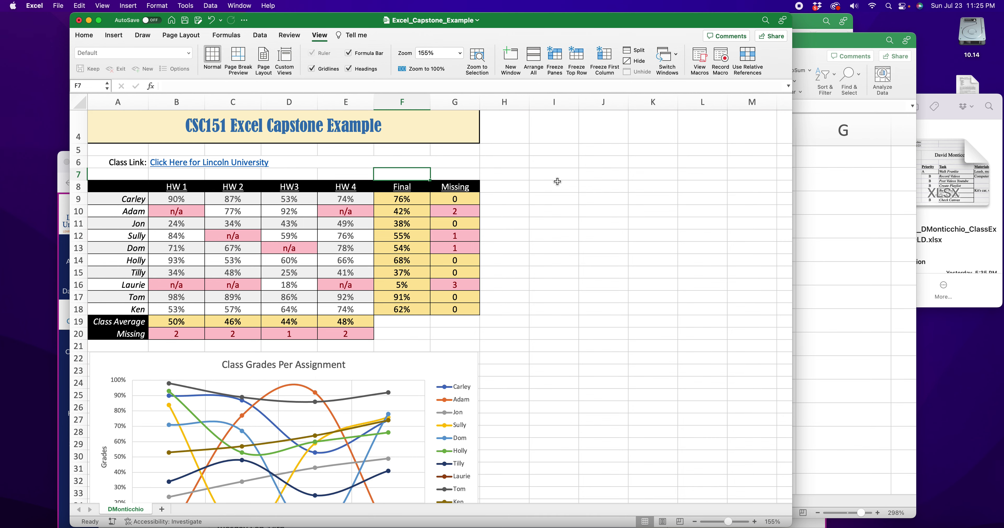
# Highlight the student names and the homework grades in rows 9 to 18 once more, and clear the selection
pyautogui.scroll(3, 557, 187)
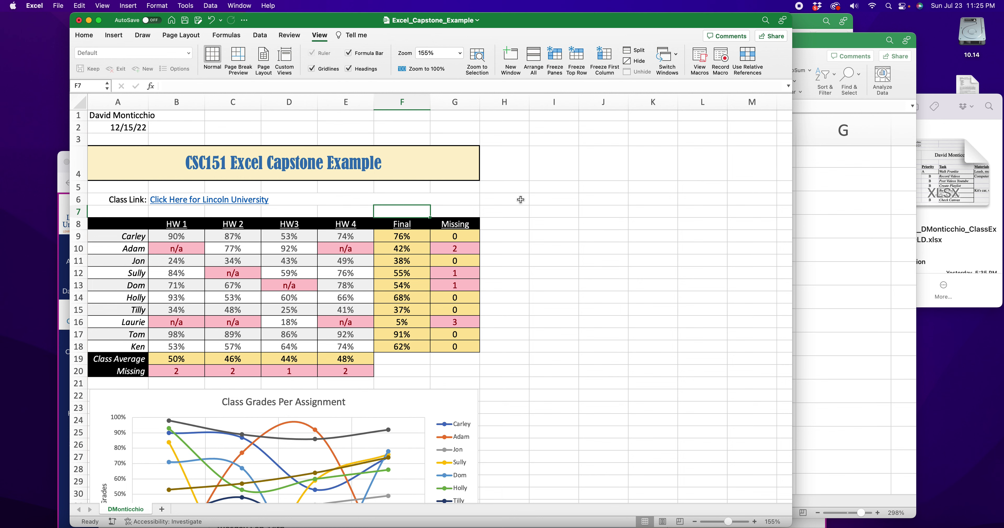
pyautogui.moveTo(145, 236); pyautogui.dragTo(147, 350)
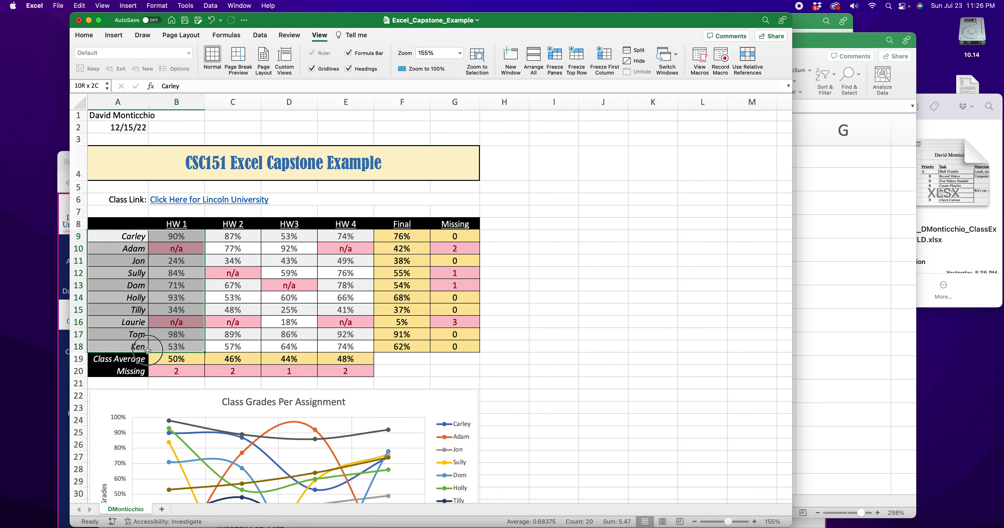
pyautogui.moveTo(173, 236); pyautogui.dragTo(342, 345)
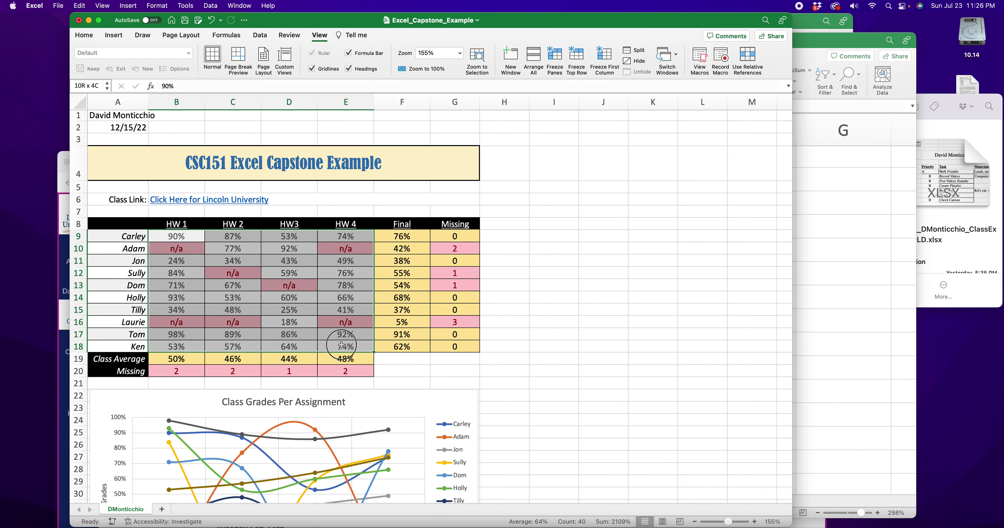
pyautogui.click(625, 279)
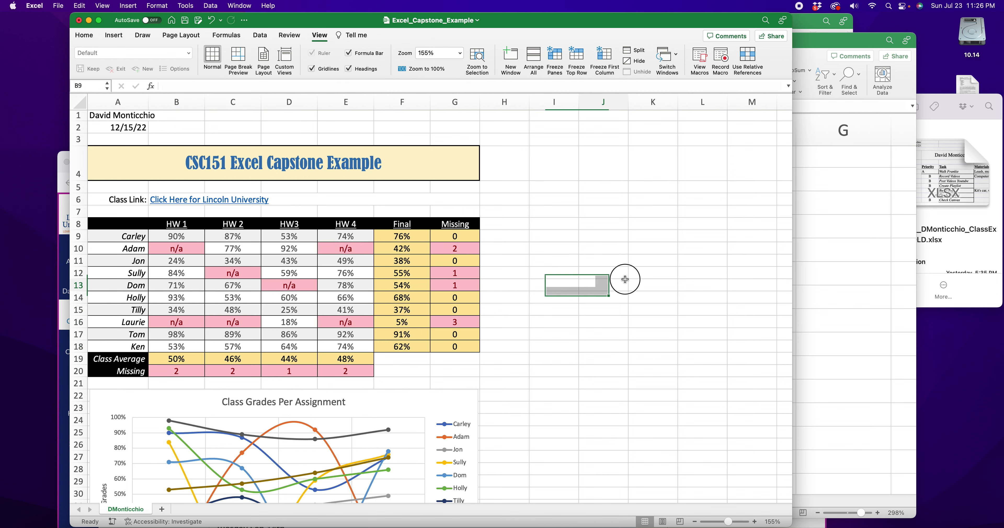
pyautogui.moveTo(145, 236); pyautogui.dragTo(158, 334)
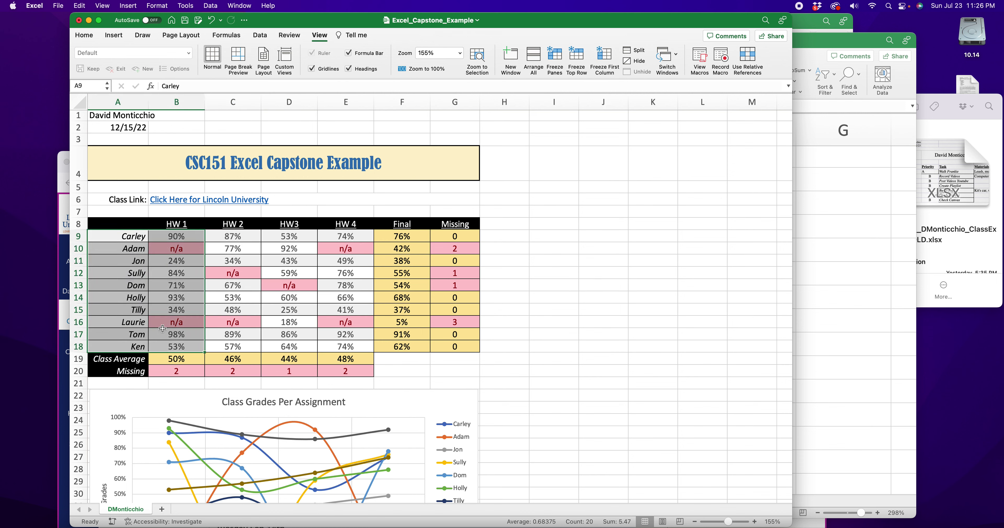
pyautogui.click(219, 241)
pyautogui.click(562, 241)
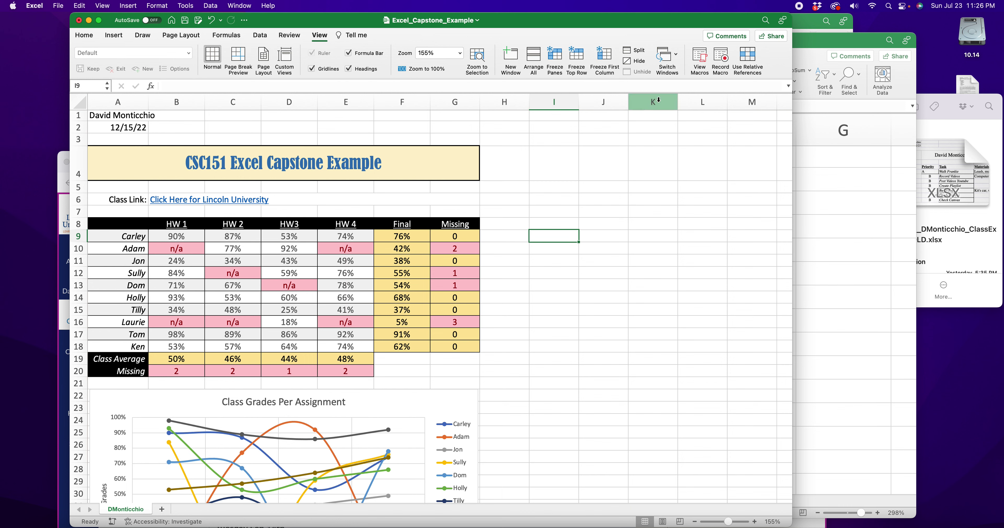
# Move the capstone workbook aside, switch to Firefox, open the Excel Capstone assignment on the course page, and reposition the browser window
pyautogui.moveTo(606, 29); pyautogui.dragTo(654, 317)
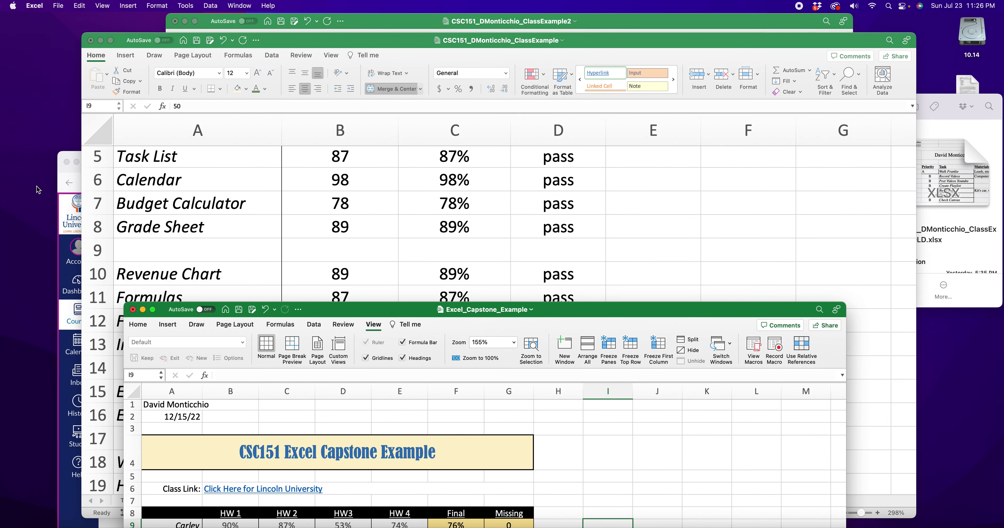
pyautogui.click(69, 182)
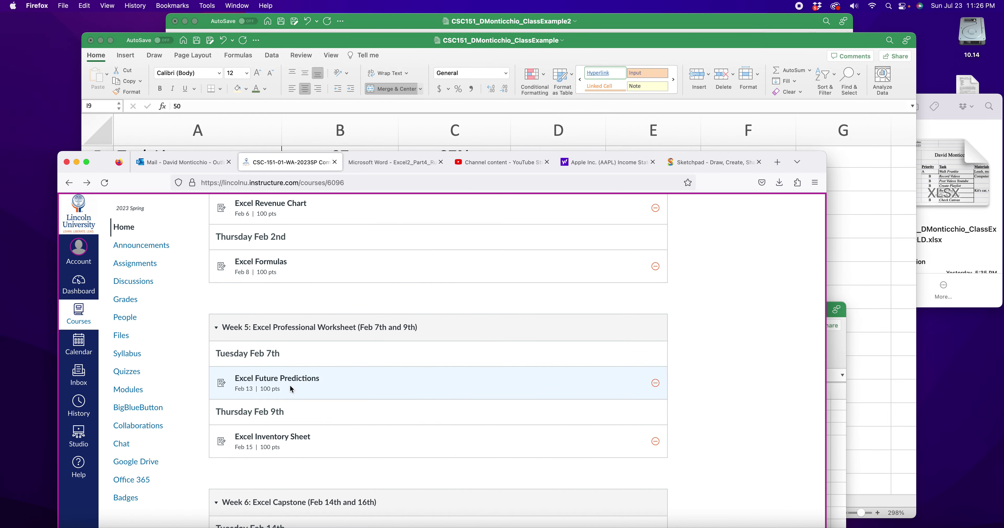
pyautogui.scroll(-5, 289, 405)
pyautogui.click(261, 435)
pyautogui.moveTo(815, 163); pyautogui.dragTo(820, 24)
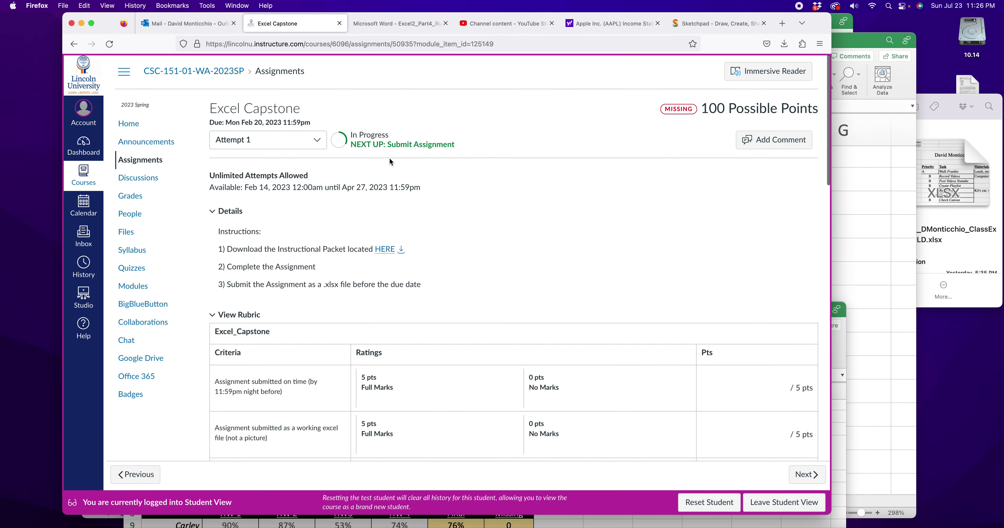
# Open the assignment's instructional packet and examine the rubric criteria, highlighting the missing-grades conditional formatting requirement
pyautogui.click(384, 250)
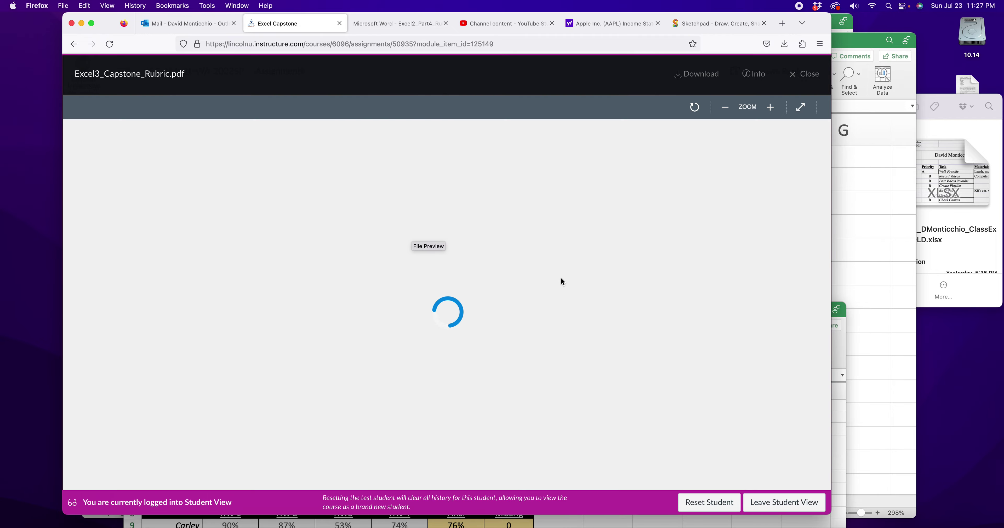
pyautogui.scroll(-5, 474, 256)
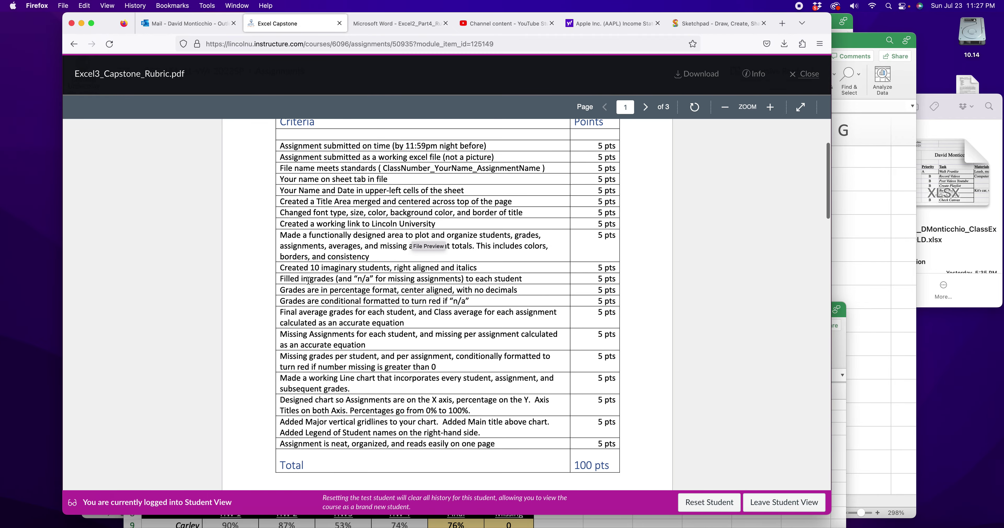
pyautogui.moveTo(312, 336); pyautogui.dragTo(540, 357)
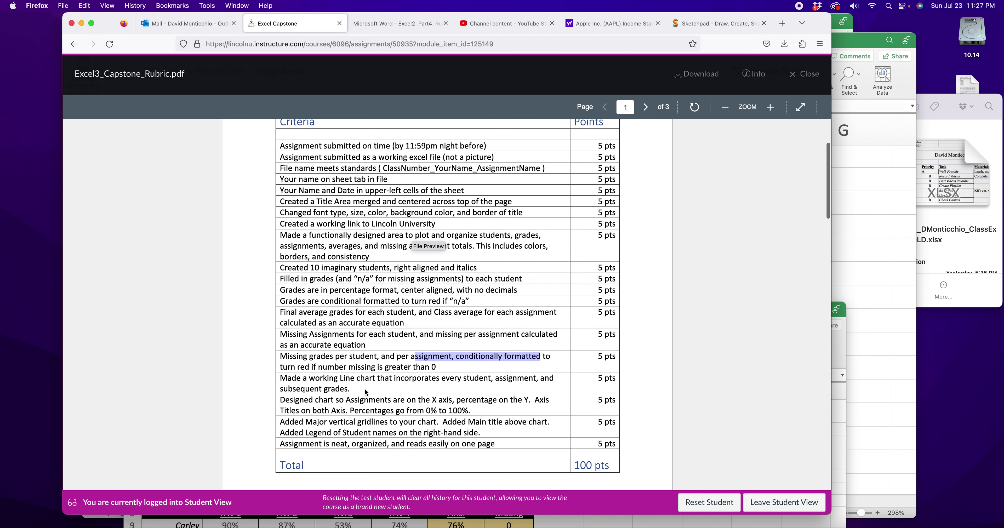
pyautogui.click(293, 389)
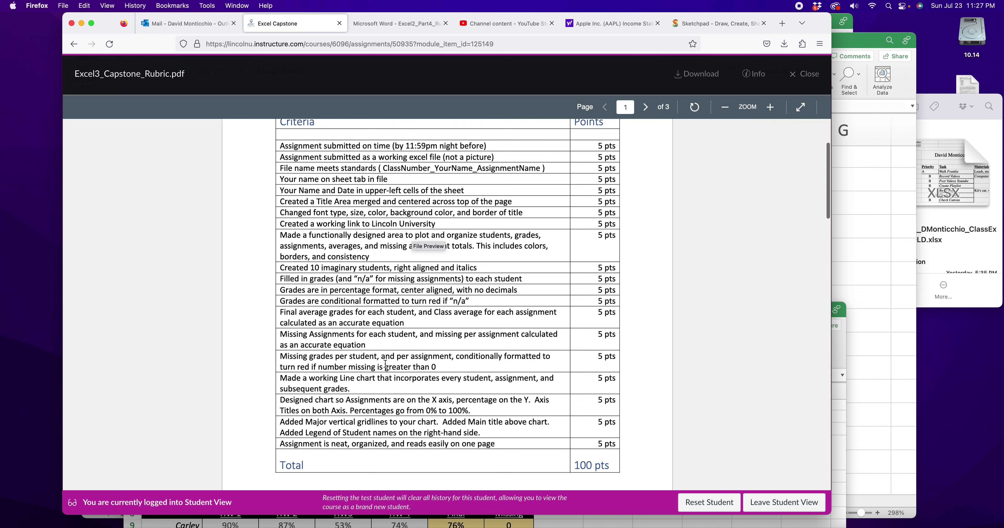
pyautogui.moveTo(313, 311); pyautogui.dragTo(436, 366)
pyautogui.click(386, 347)
pyautogui.scroll(-1, 448, 381)
pyautogui.scroll(2, 475, 398)
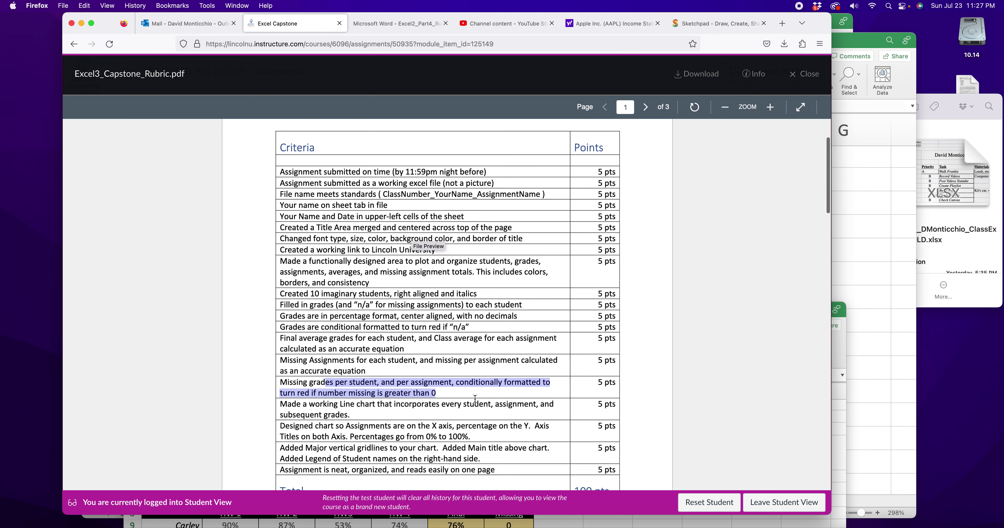
pyautogui.click(675, 331)
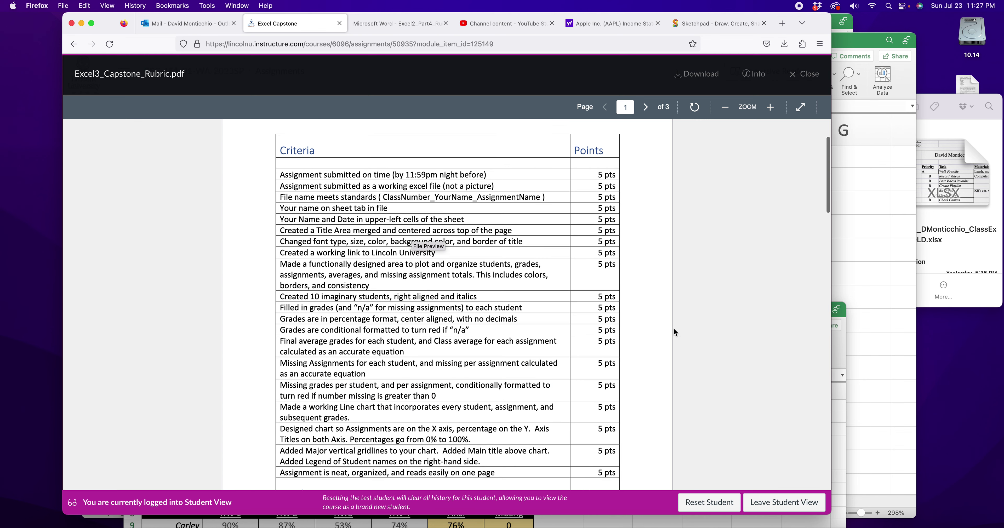
# Switch back to Excel, bring the Excel_Capstone_Example workbook to the front, and move its window up to show the grade table
pyautogui.click(852, 233)
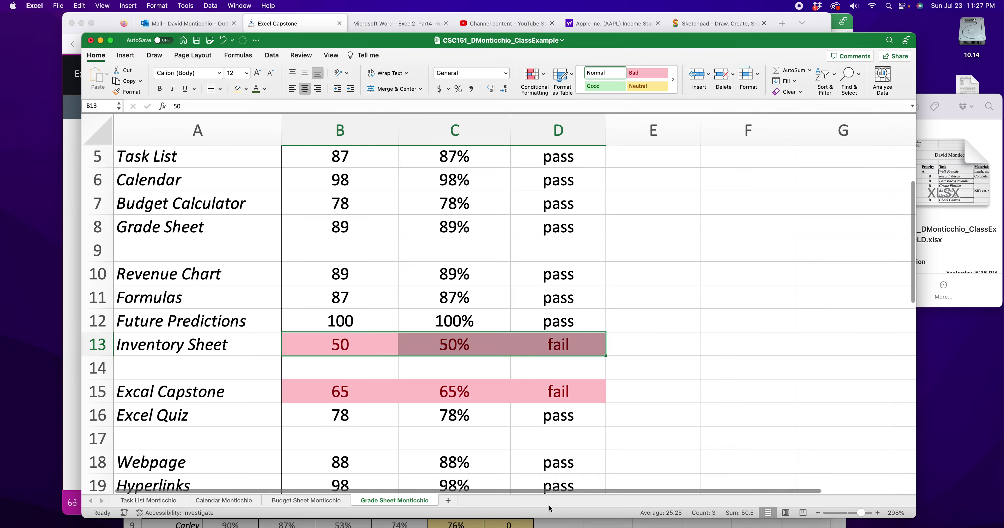
pyautogui.click(594, 522)
pyautogui.moveTo(601, 304); pyautogui.dragTo(190, 139)
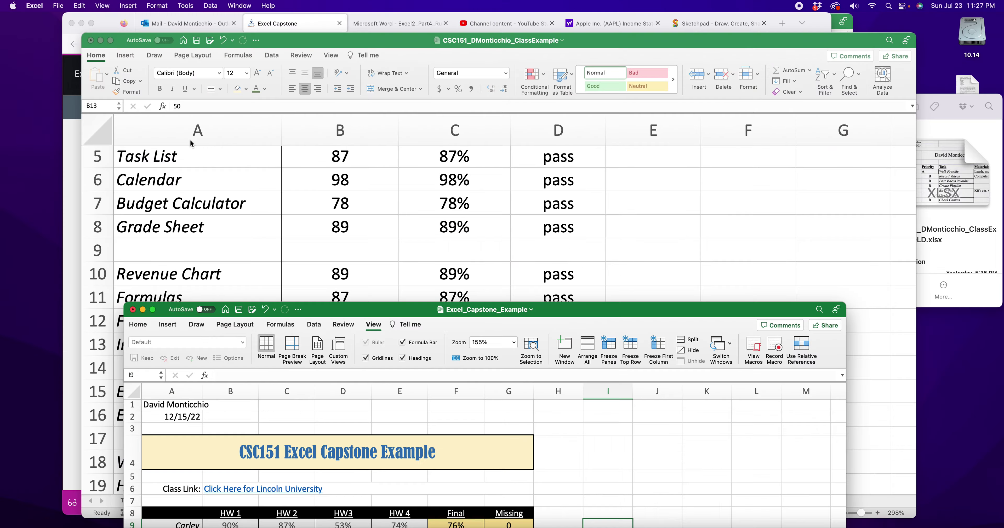
pyautogui.moveTo(596, 312); pyautogui.dragTo(591, 50)
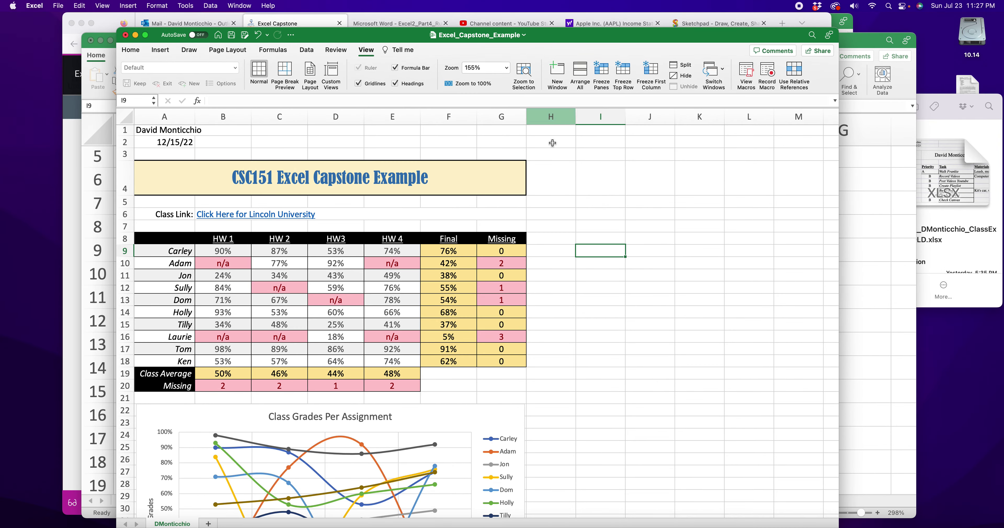
pyautogui.moveTo(673, 46); pyautogui.dragTo(680, 21)
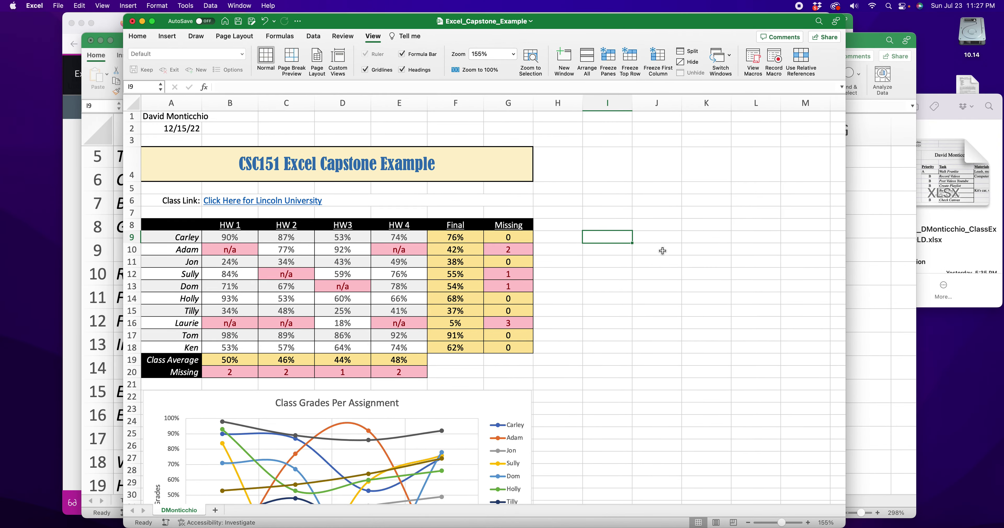